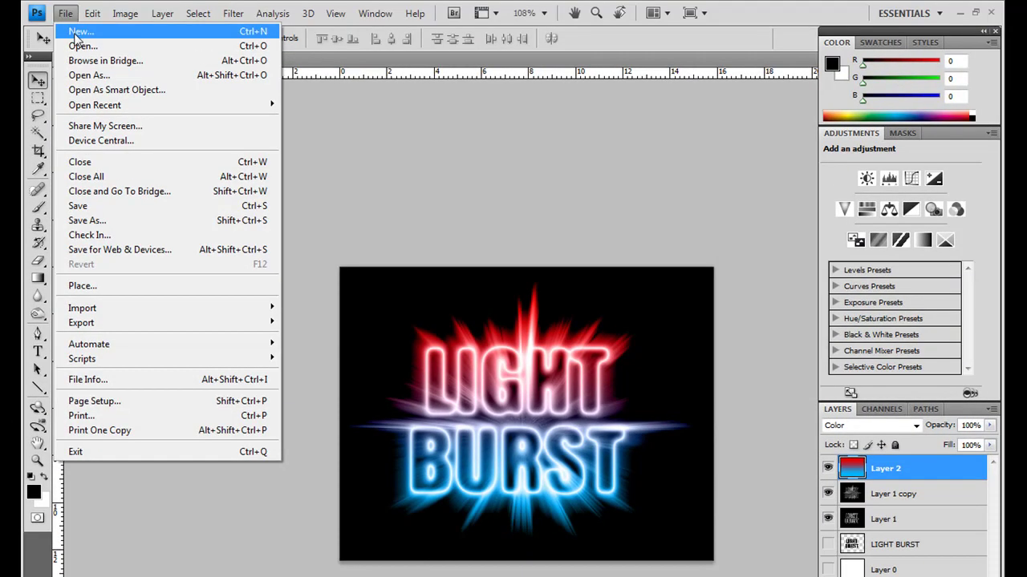
Step: Start a new document 640 pixels wide by 480 high, keeping the White background
left_click(78, 32)
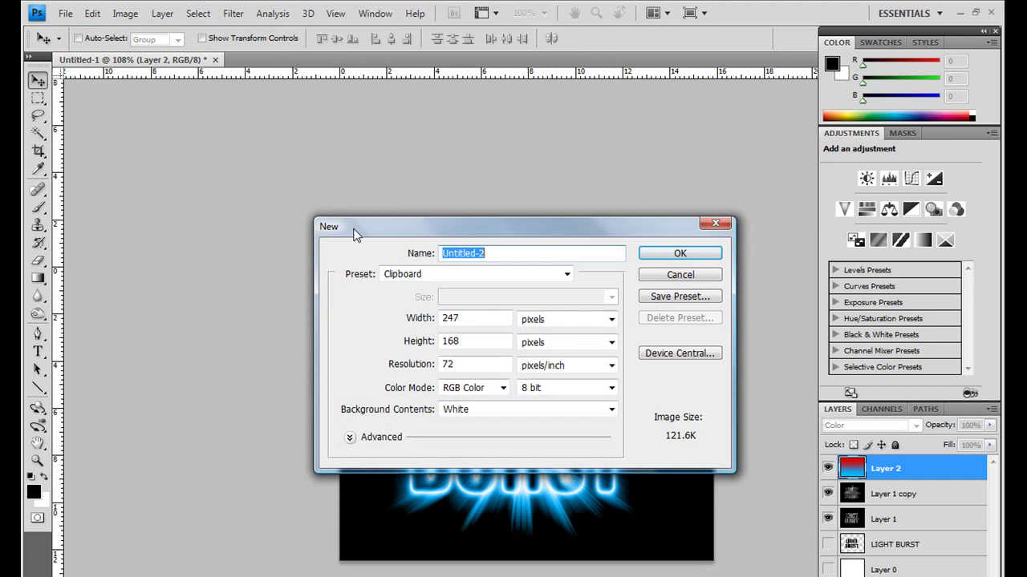
left_click_drag(355, 230, 353, 207)
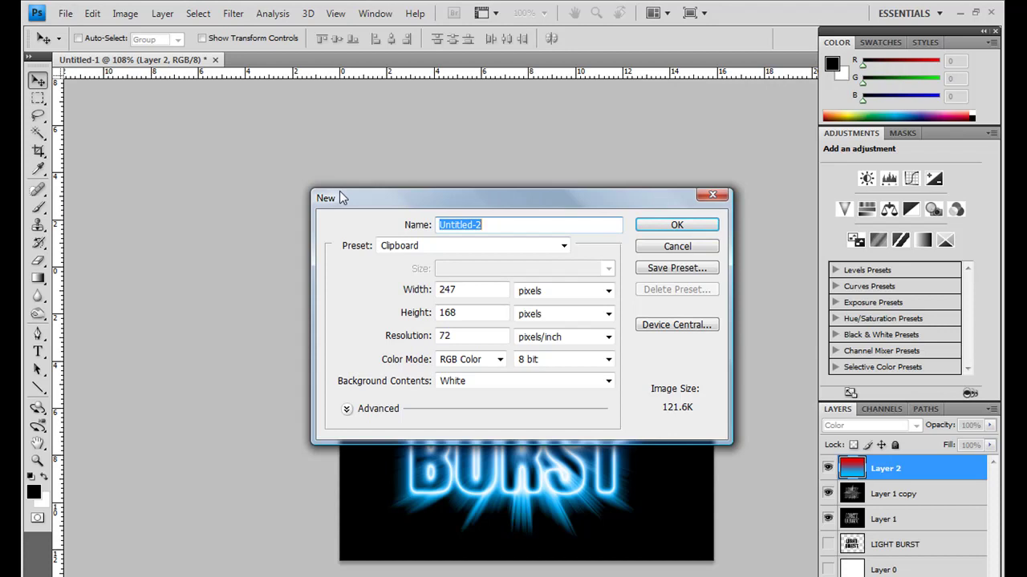
left_click_drag(470, 291, 347, 320)
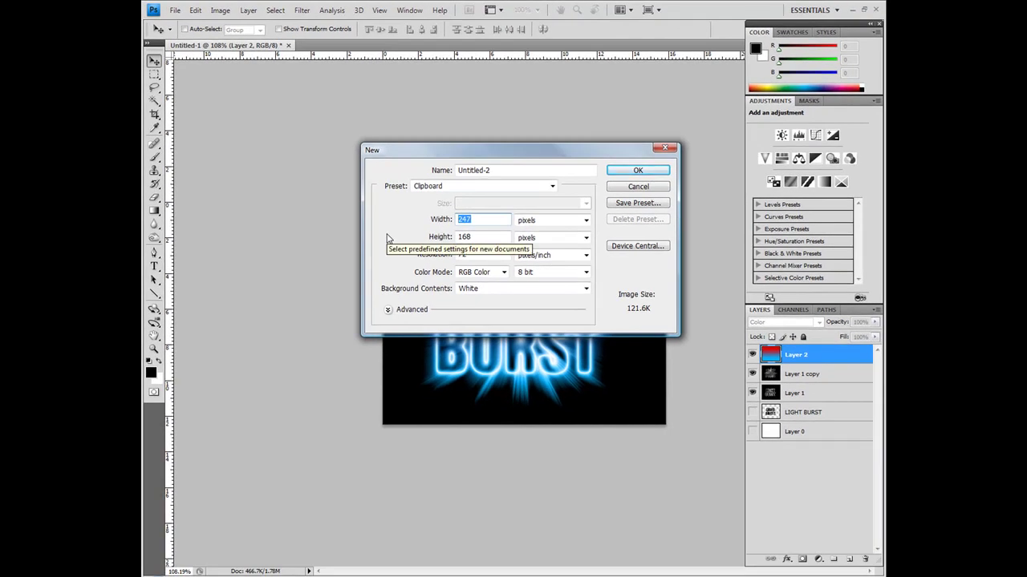
type("640")
key("Tab")
key("Tab")
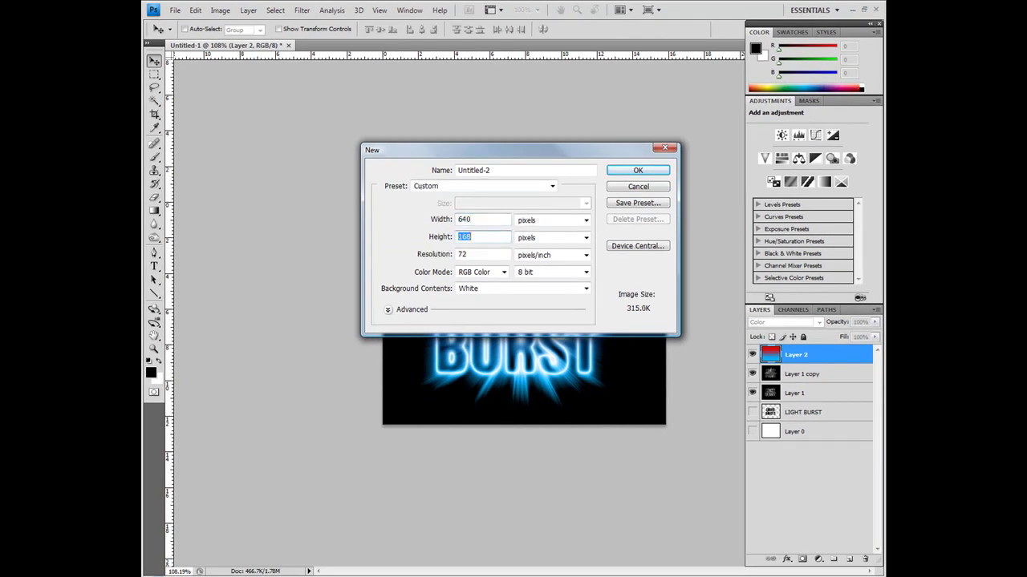
type("480")
key("Return")
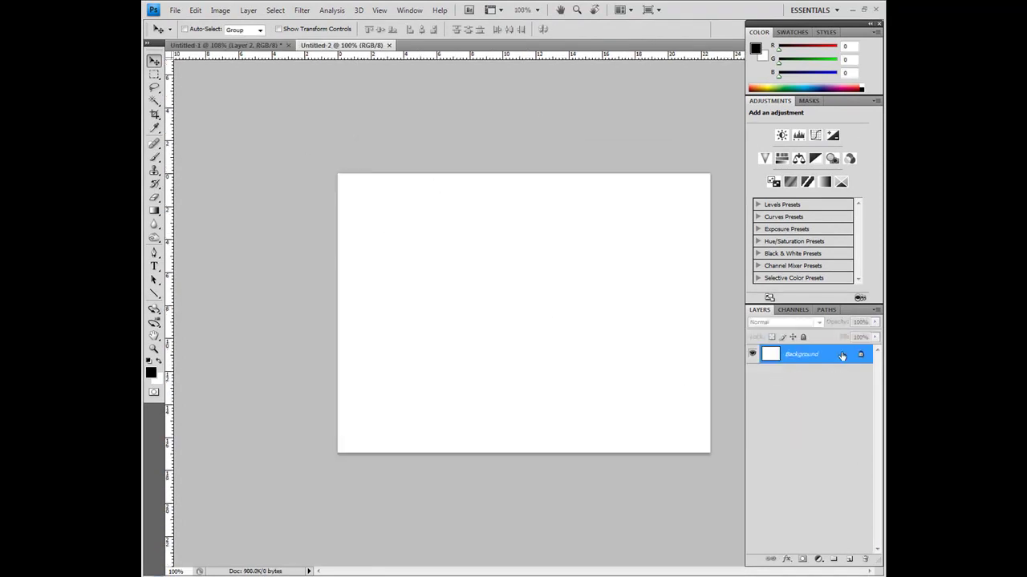
Step: Unlock the Background as Layer 0 and set the Type tool to black Impact 100 pt
double_click(859, 360)
left_click(616, 189)
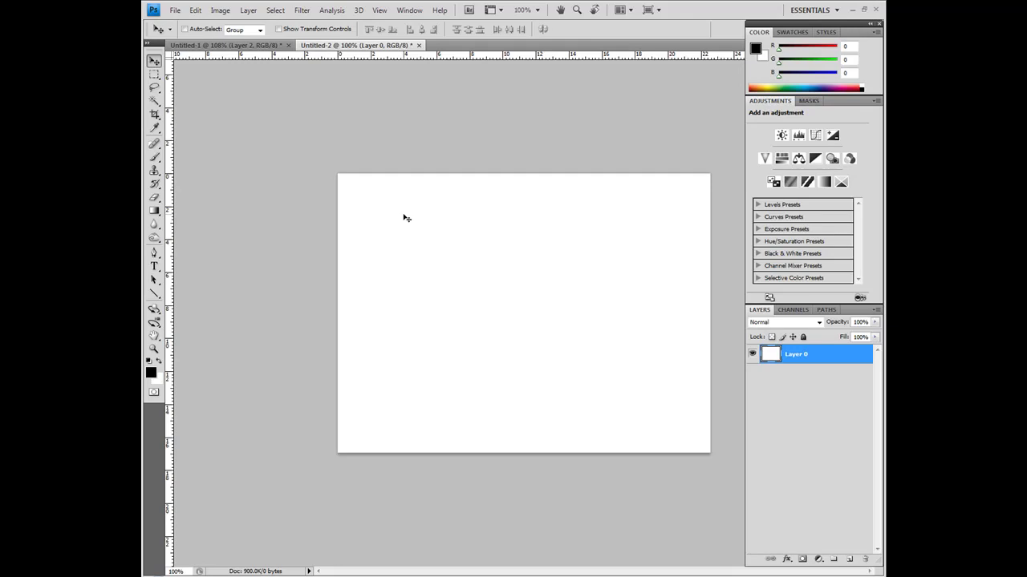
left_click(154, 267)
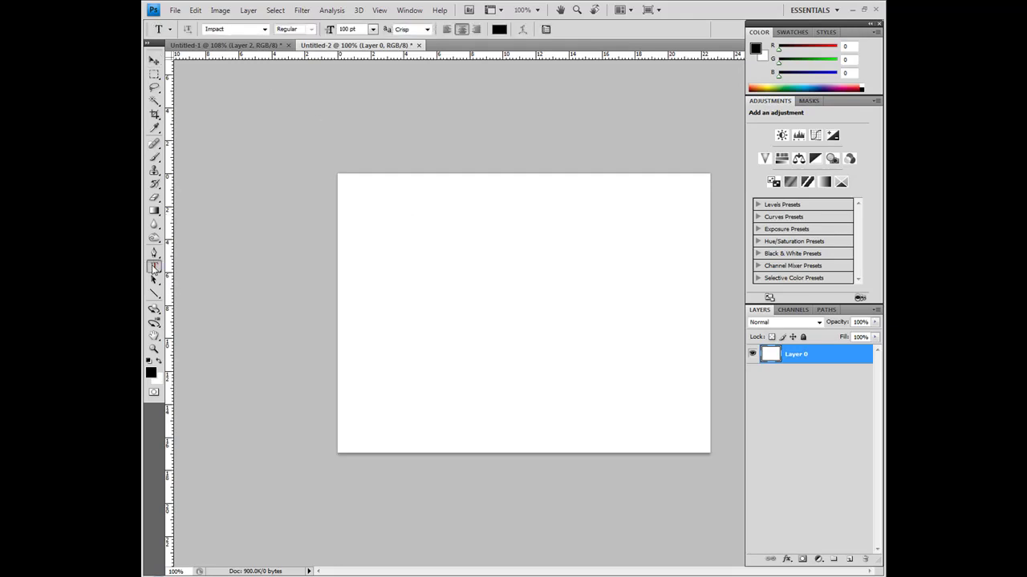
left_click(265, 29)
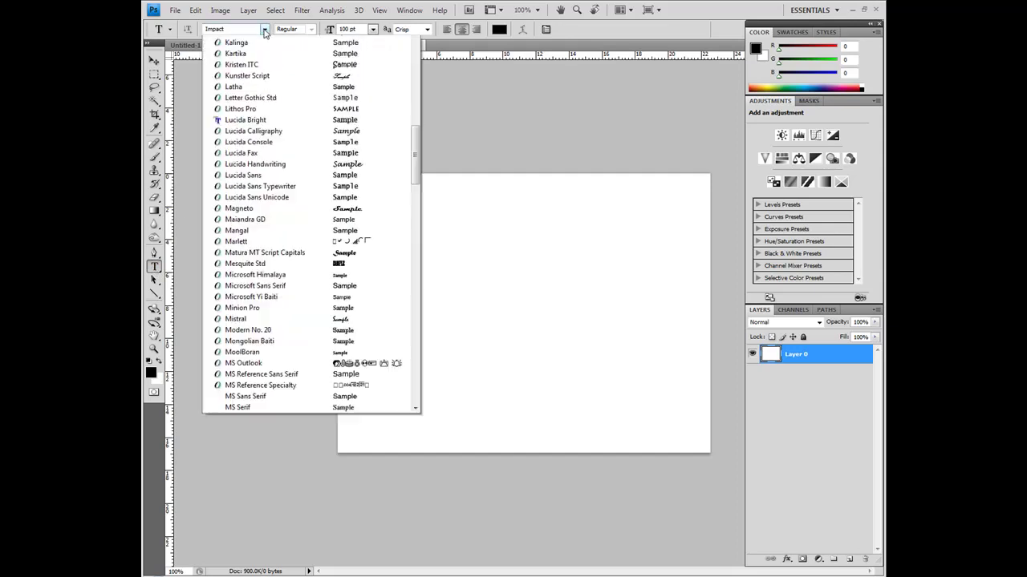
scroll(265, 32, "up", 3)
left_click(265, 28)
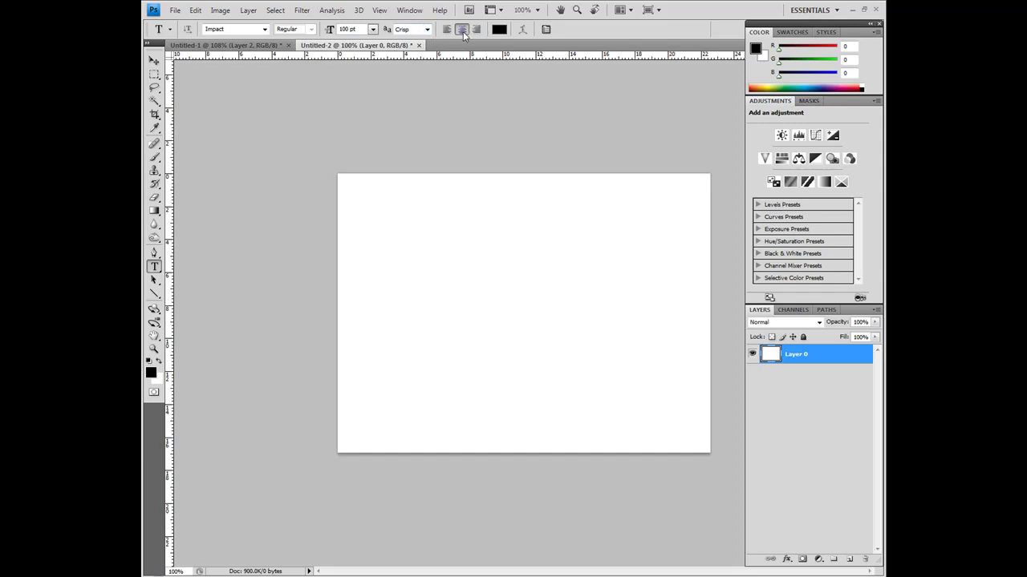
left_click(499, 29)
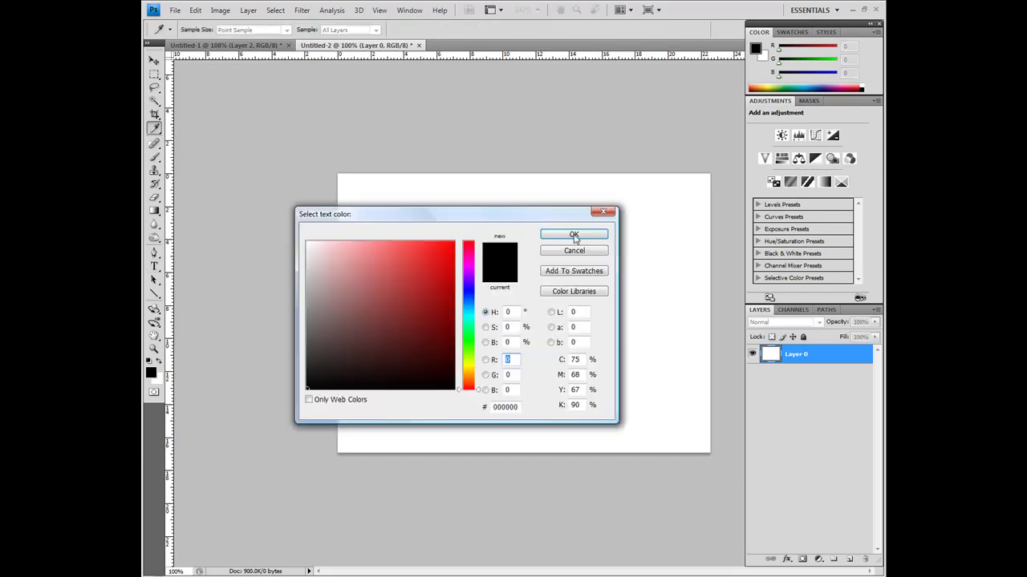
left_click(574, 235)
Step: Type LIGHT BURST on two lines, commit it, and move it to the canvas centre
left_click_drag(403, 225, 668, 422)
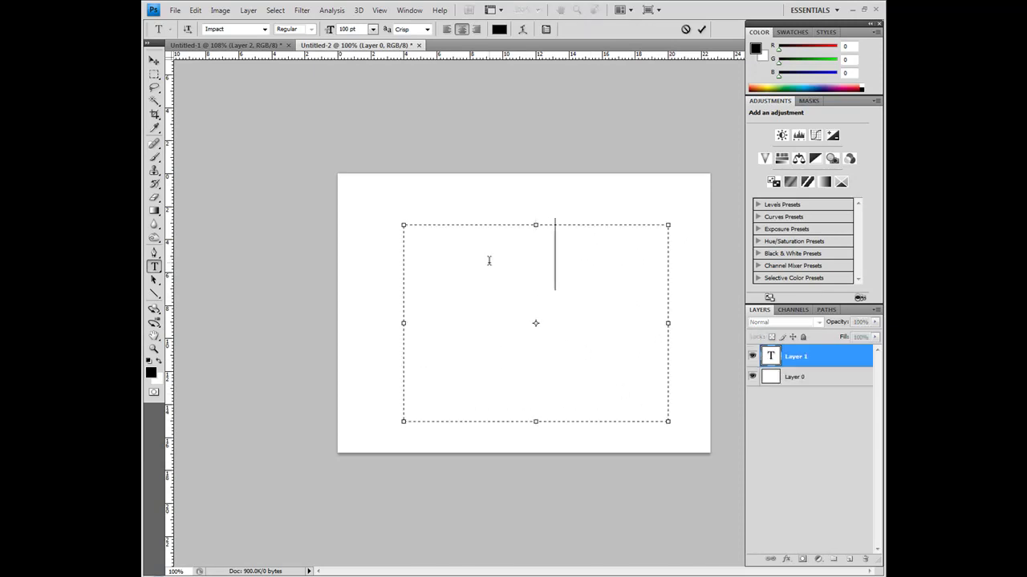
type("Li")
key("BackSpace")
type("IGHT")
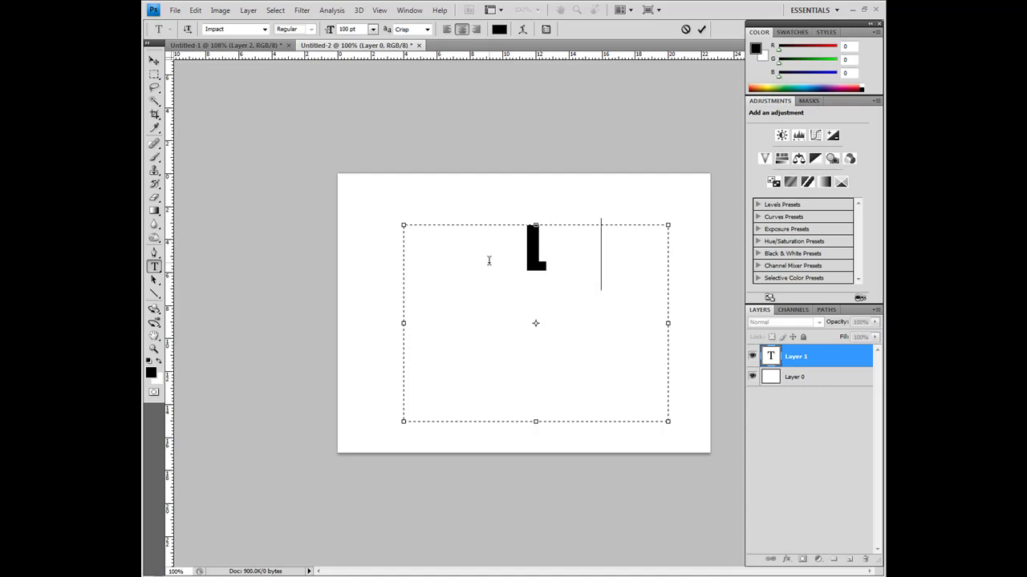
key("Return")
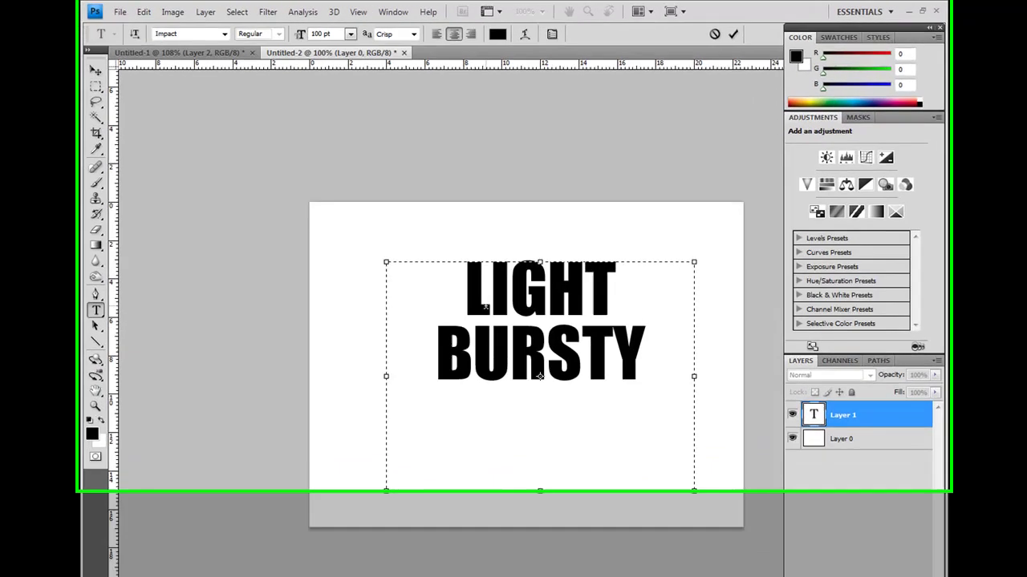
key("BackSpace")
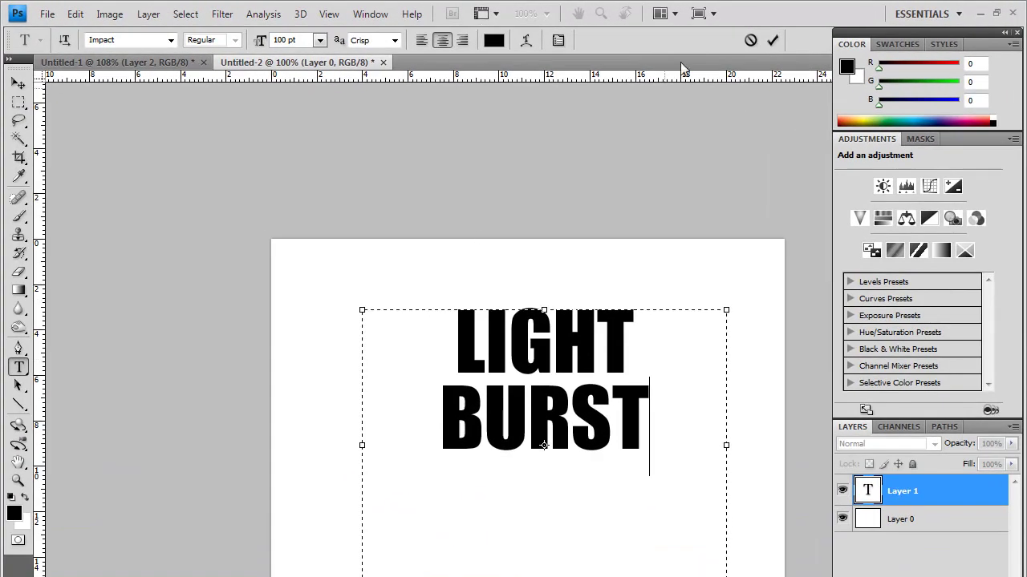
left_click(771, 41)
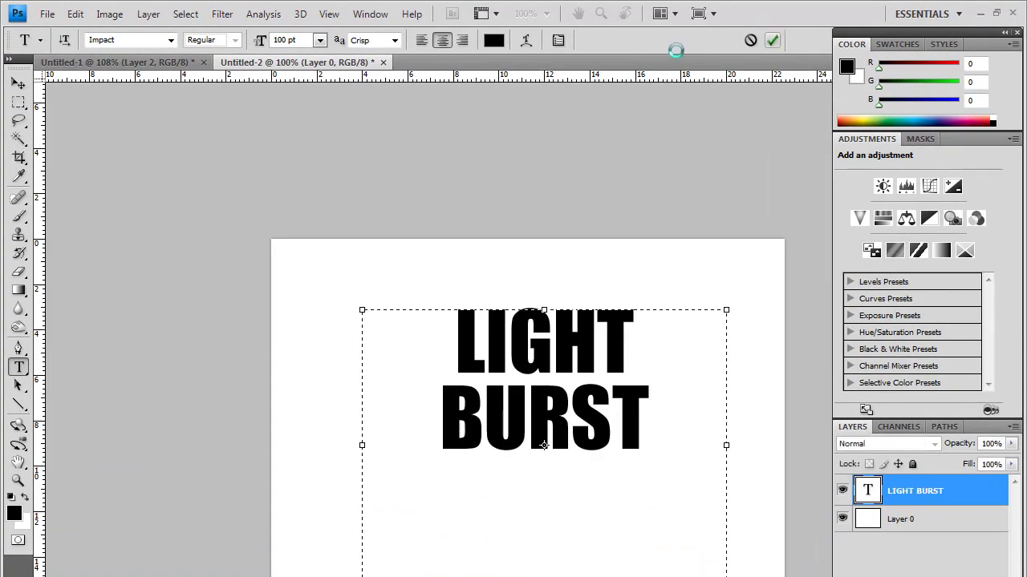
left_click(17, 84)
left_click_drag(500, 346, 474, 389)
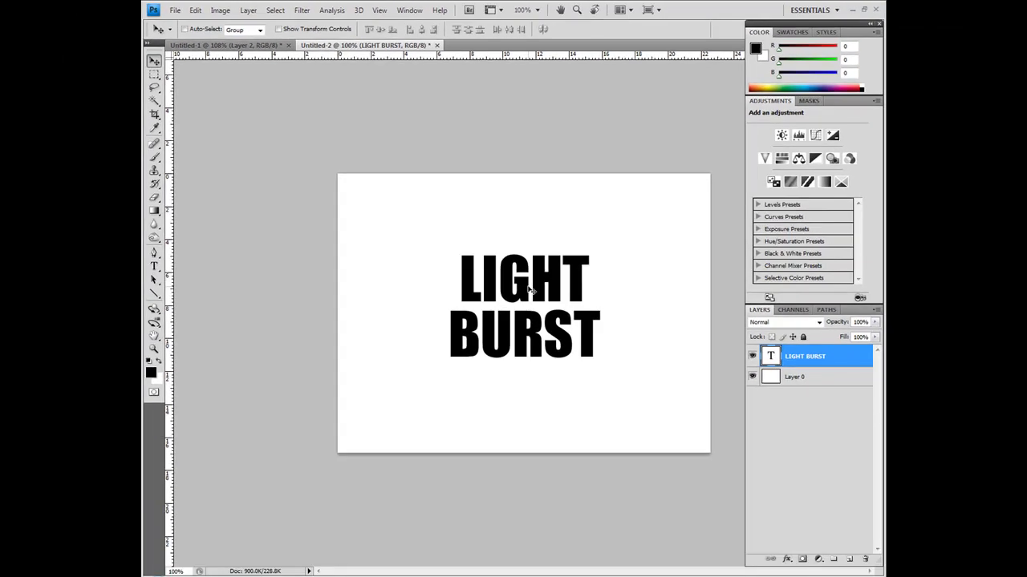
Step: Nudge the LIGHT BURST text right and compare it with the finished Untitled-1 example
key("Right")
key("Right")
key("Right")
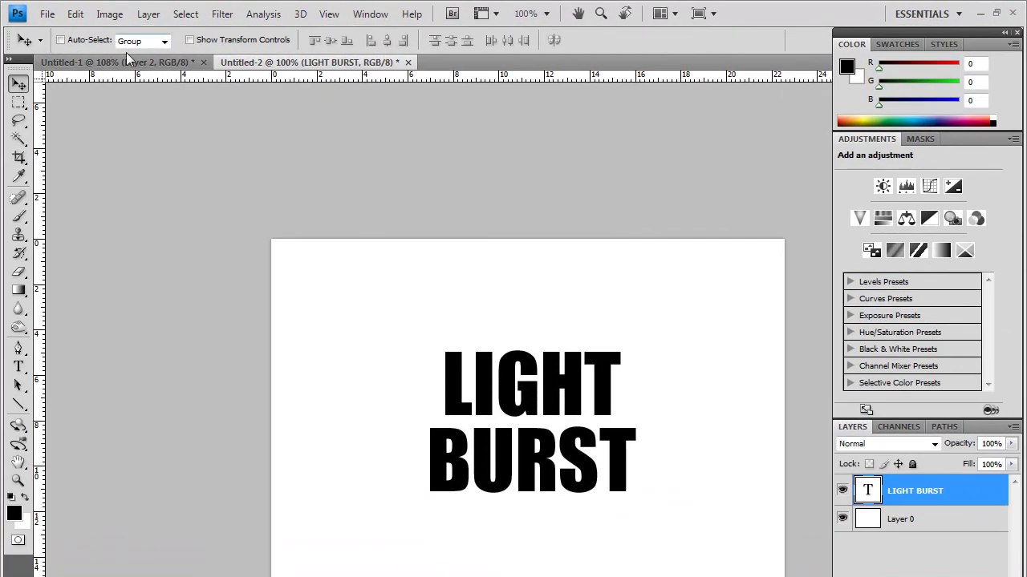
left_click(126, 56)
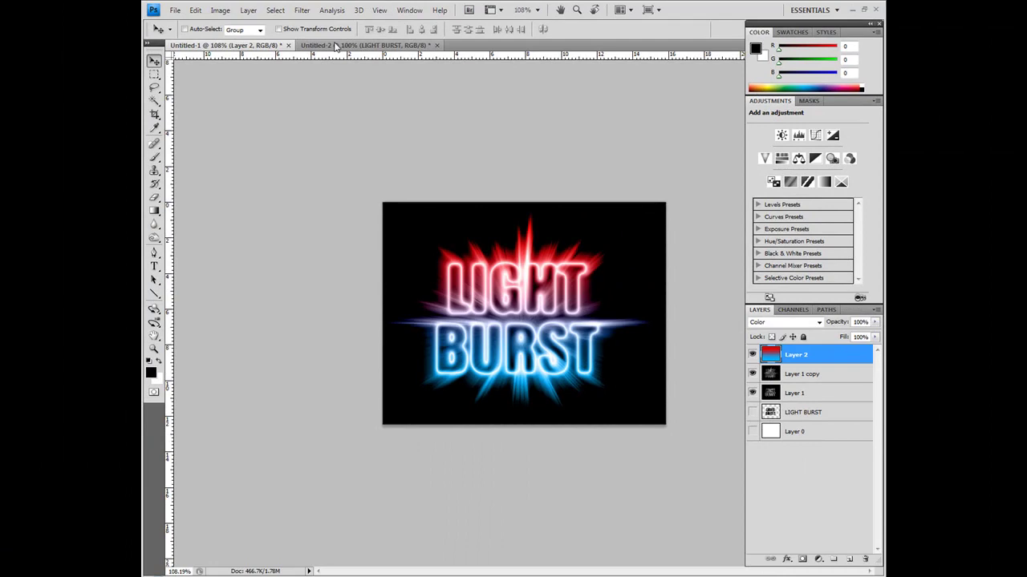
left_click(337, 46)
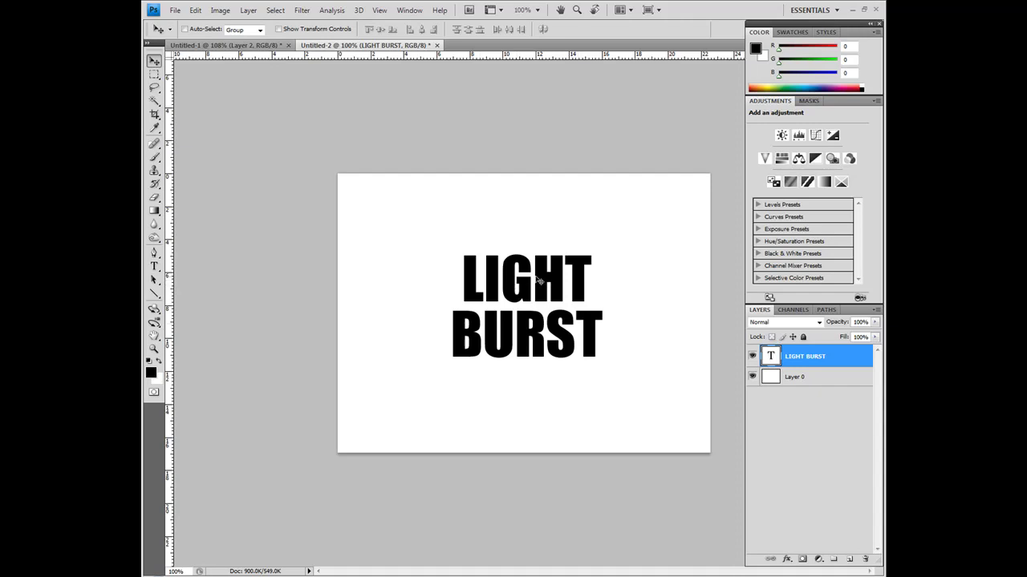
Step: Duplicate the text layer, rasterize the LIGHT BURST copy and apply a Gaussian Blur to it
left_click_drag(798, 356, 846, 559)
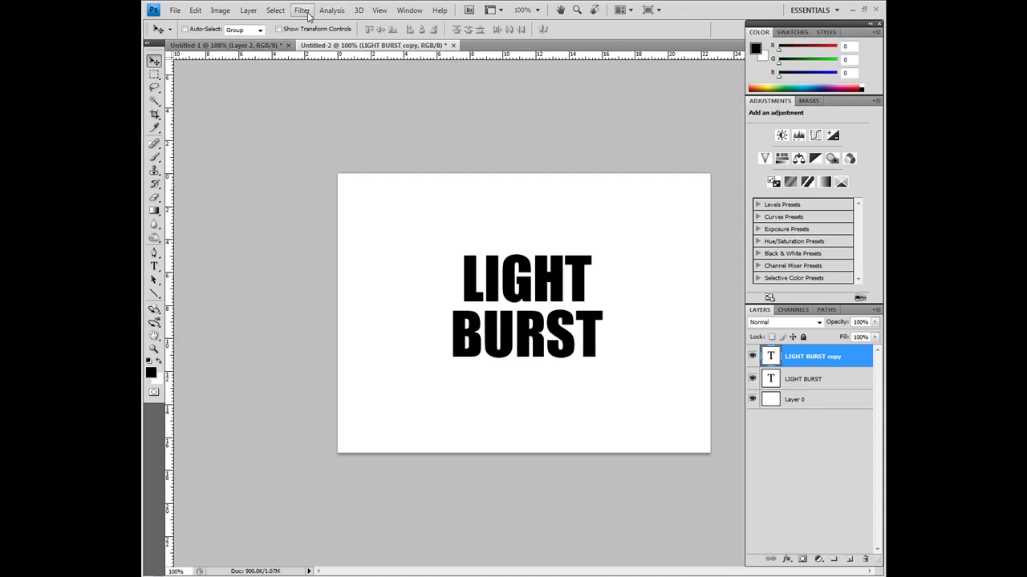
left_click(304, 10)
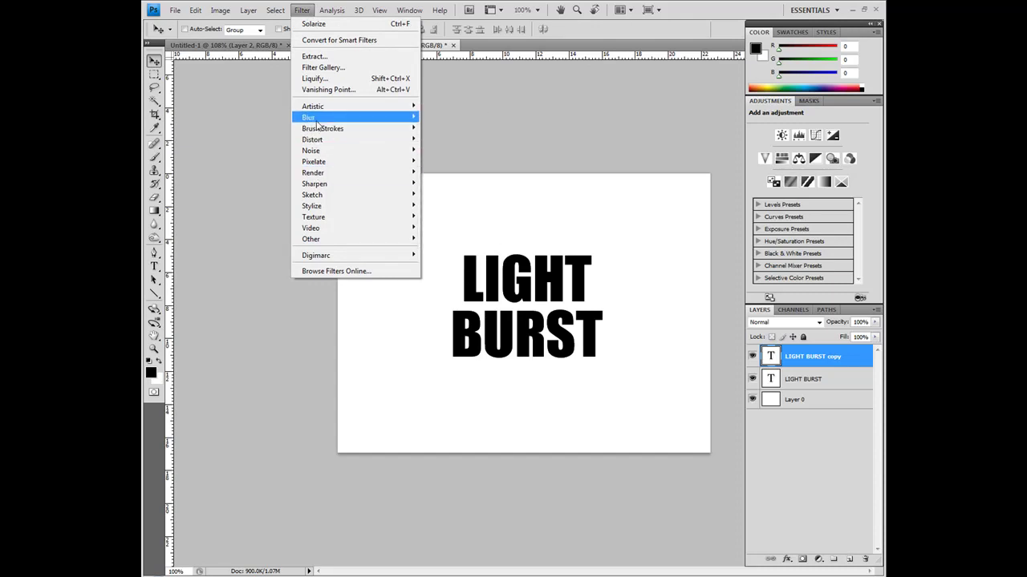
mouse_move(393, 118)
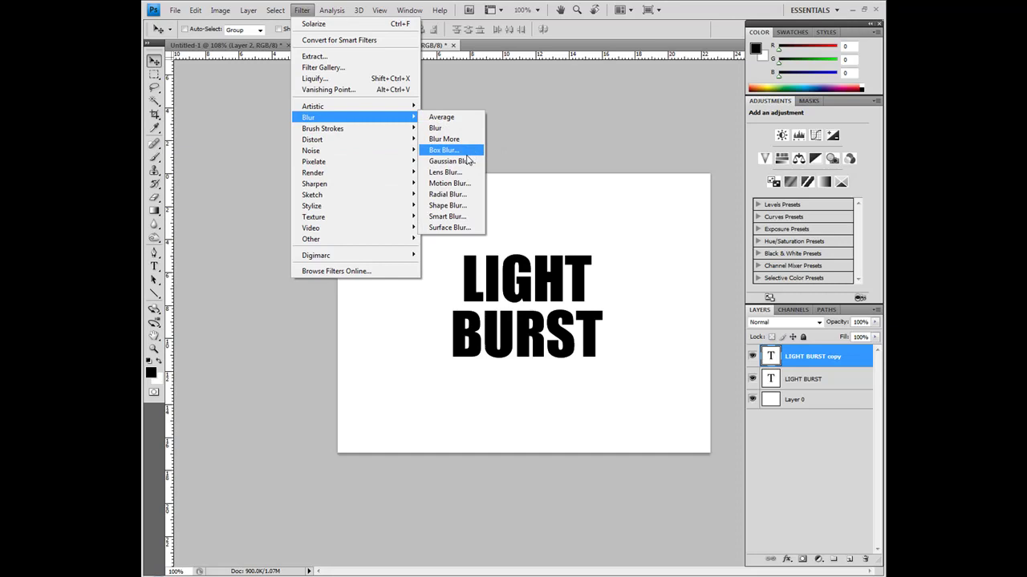
left_click(471, 170)
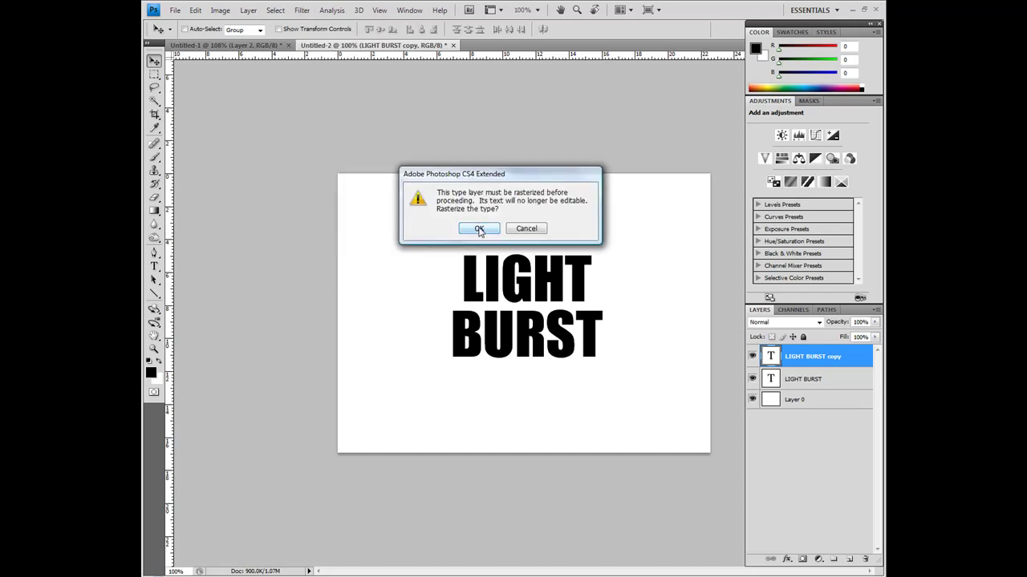
left_click(479, 231)
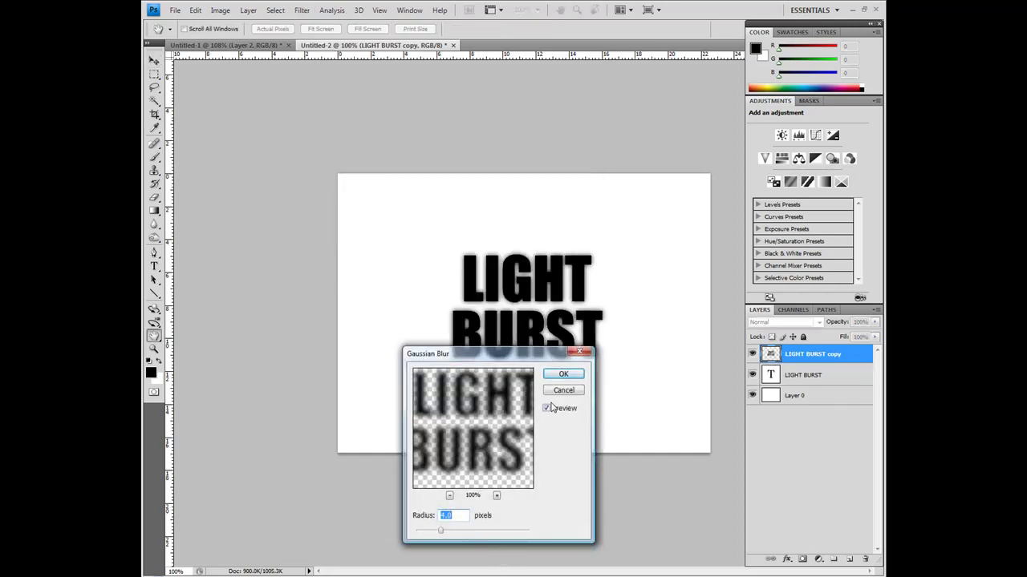
left_click(576, 380)
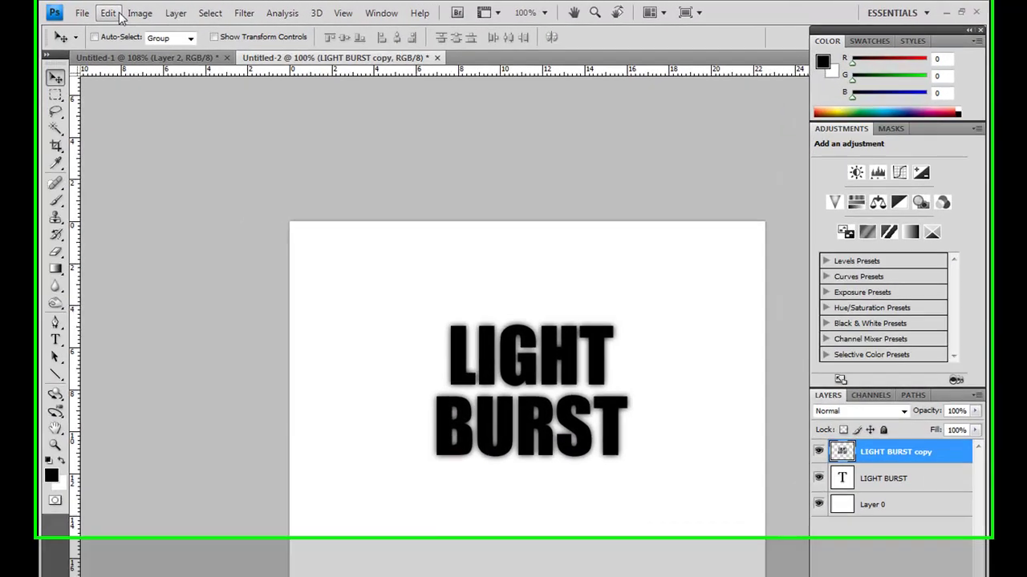
Step: Fill the blurred copy with white in Multiply mode via Edit > Fill
left_click(195, 10)
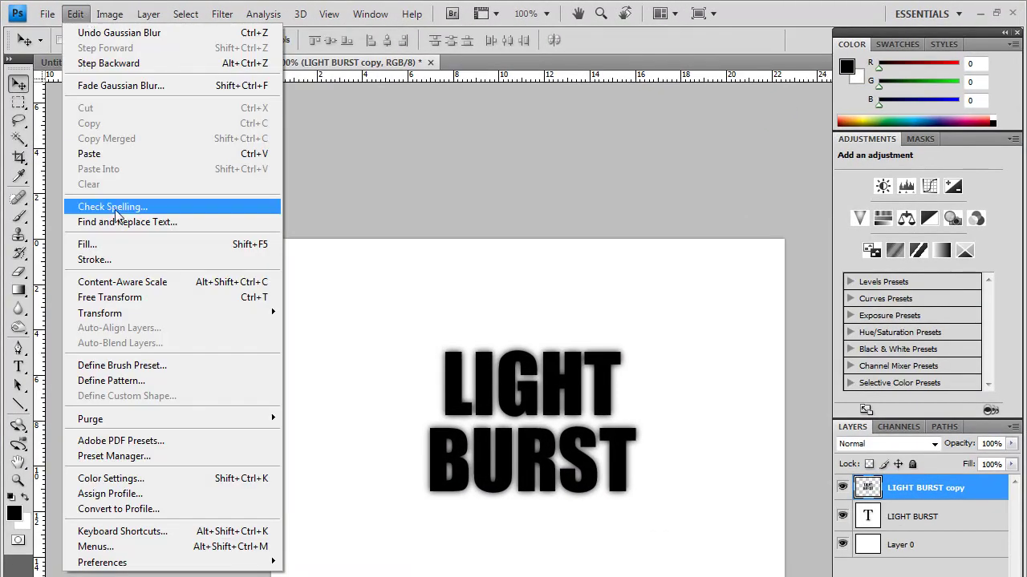
left_click(112, 244)
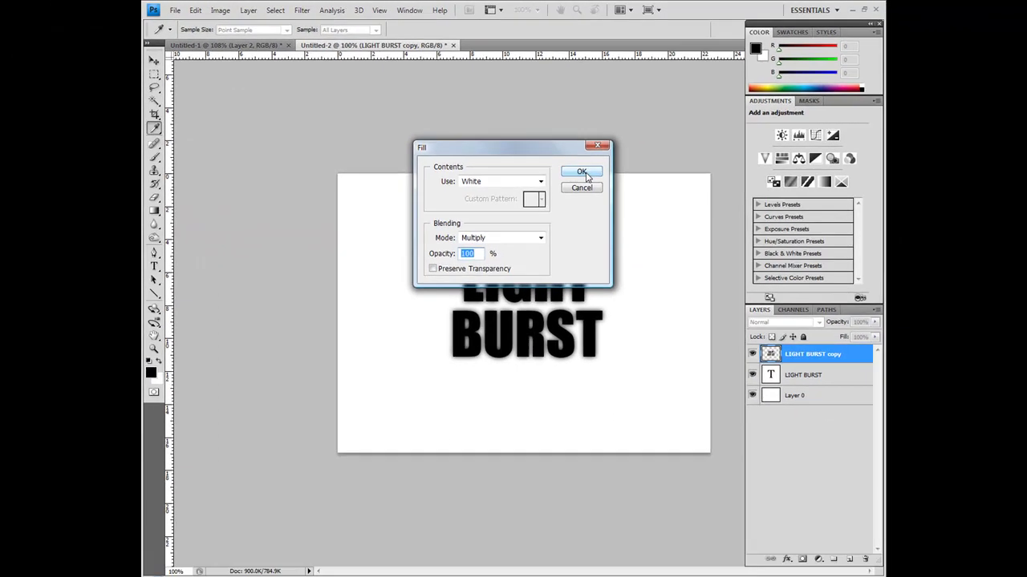
left_click(582, 172)
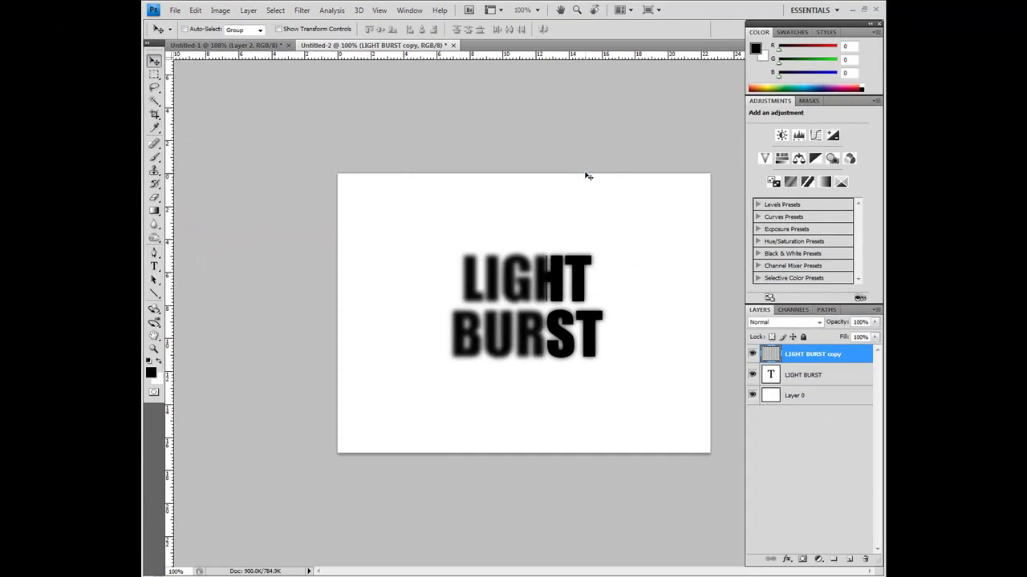
Step: Set the LIGHT BURST copy blend mode to Multiply and hide the original text layer
left_click(793, 324)
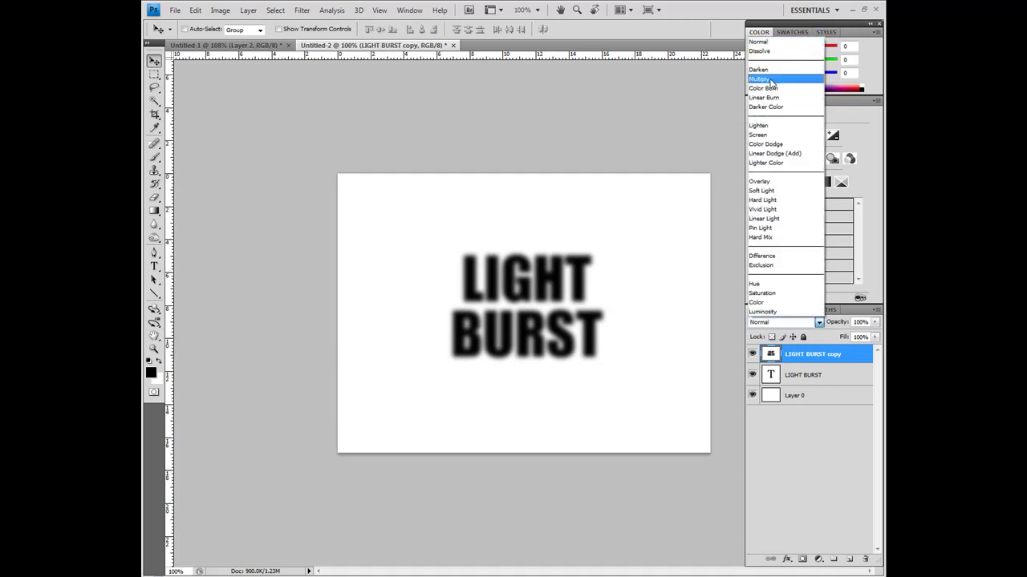
left_click(770, 81)
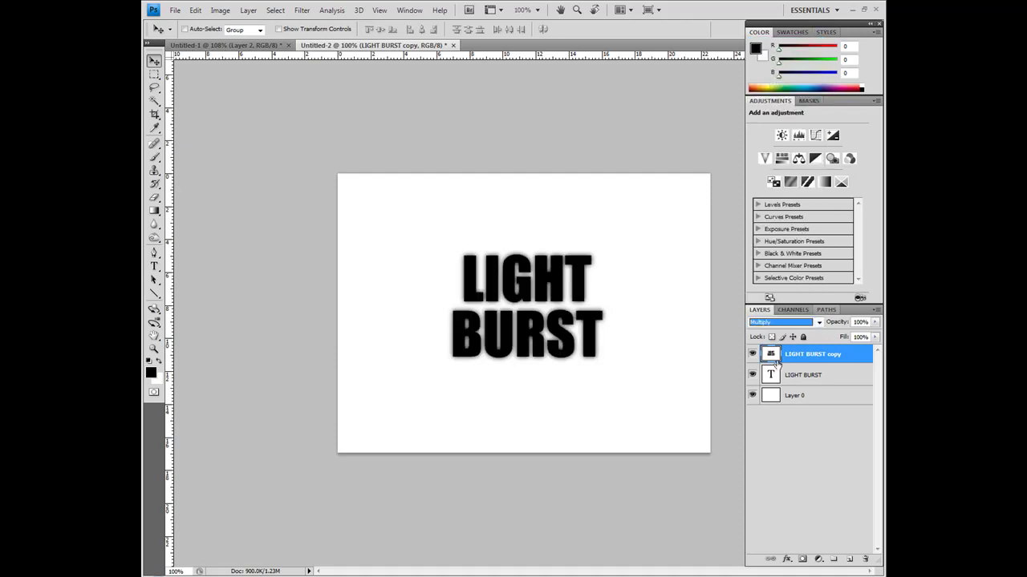
left_click(752, 375)
left_click(752, 374)
left_click(751, 375)
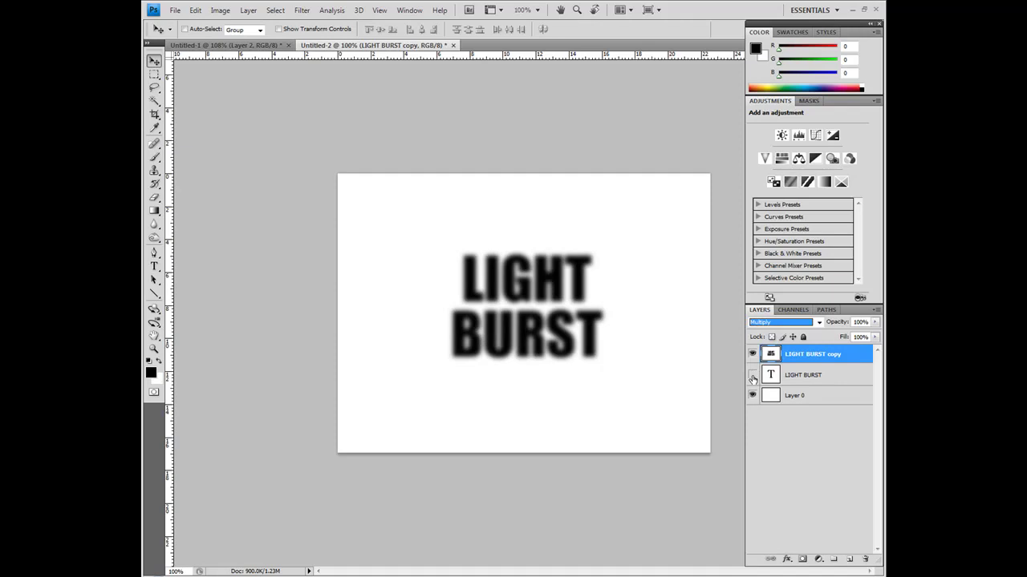
Step: Apply Stylize > Glowing Edges to the blurred copy, leaving the original text hidden
left_click(331, 9)
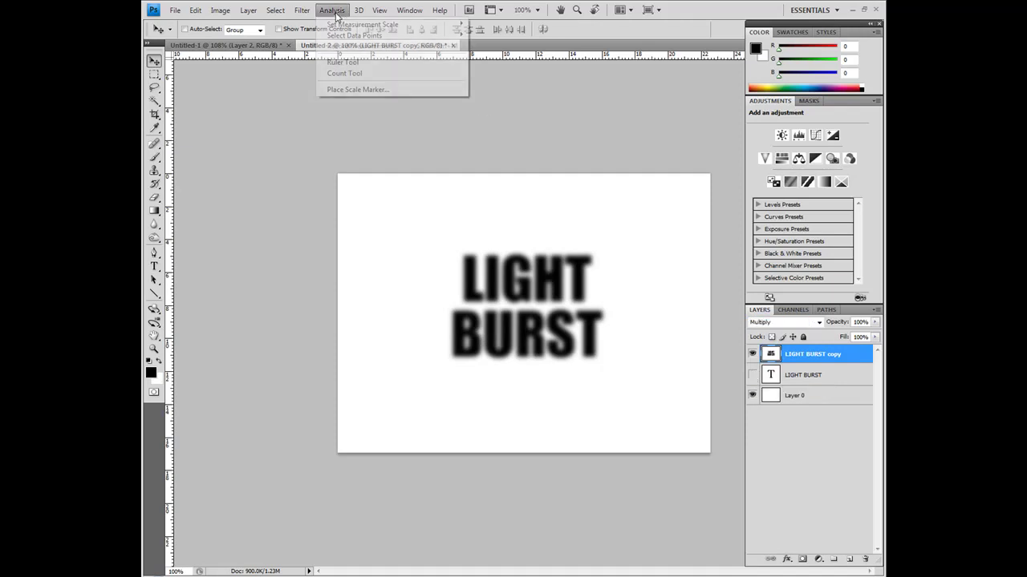
mouse_move(307, 14)
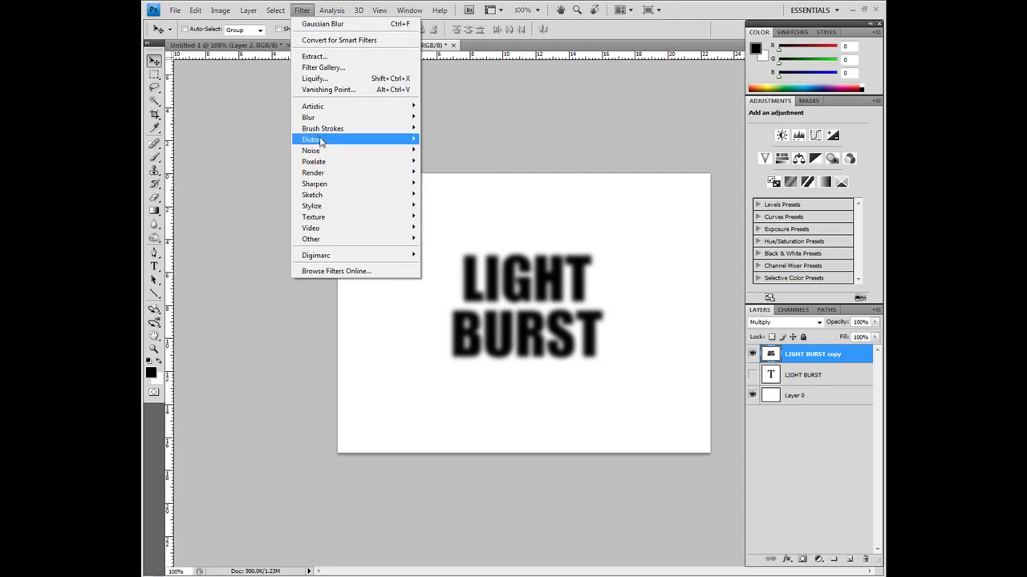
mouse_move(320, 141)
mouse_move(329, 206)
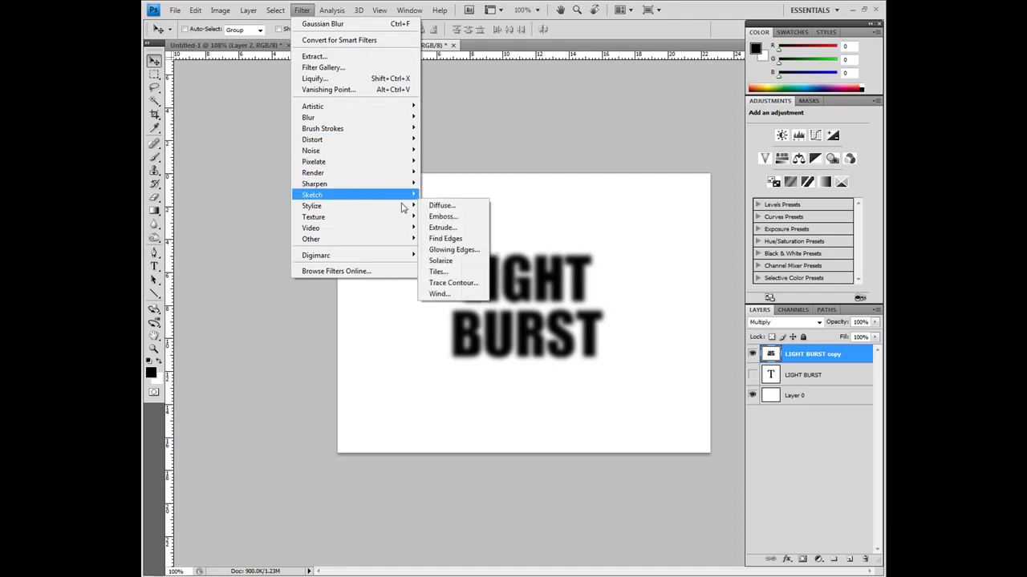
left_click(438, 253)
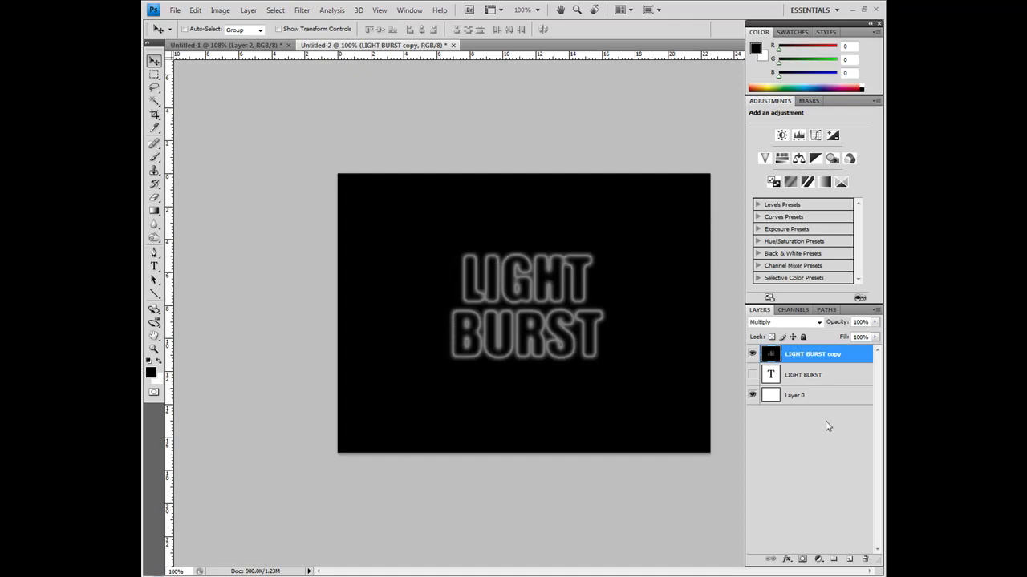
left_click(752, 375)
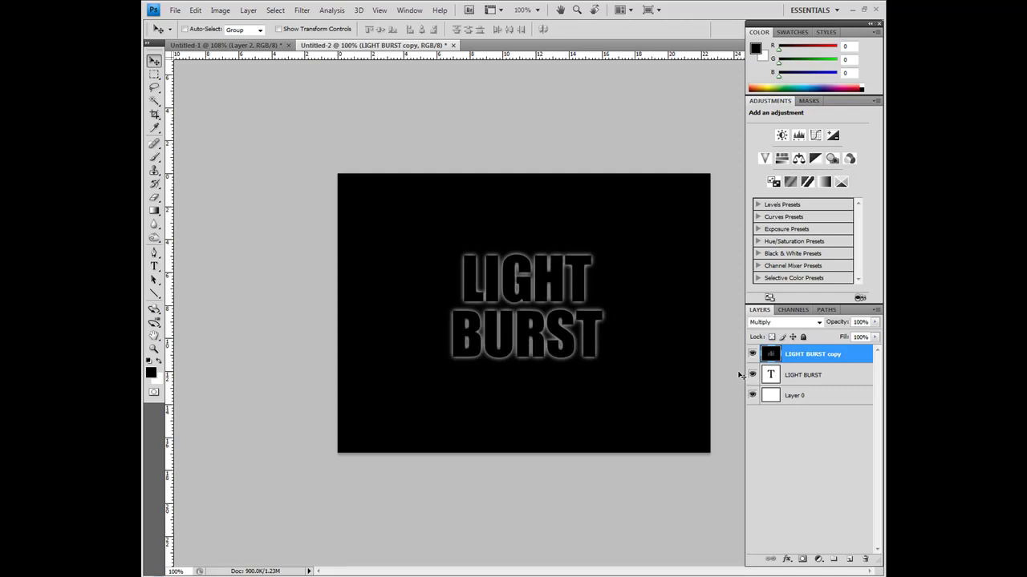
left_click(751, 374)
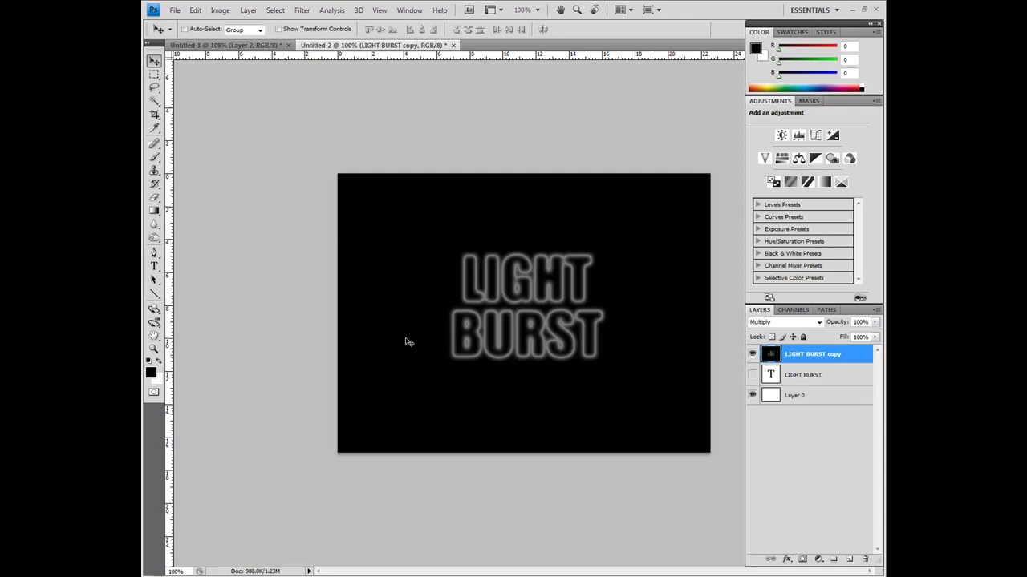
Step: Use Levels to set the white input to 126 and slightly adjust the midtones
key("ctrl+l")
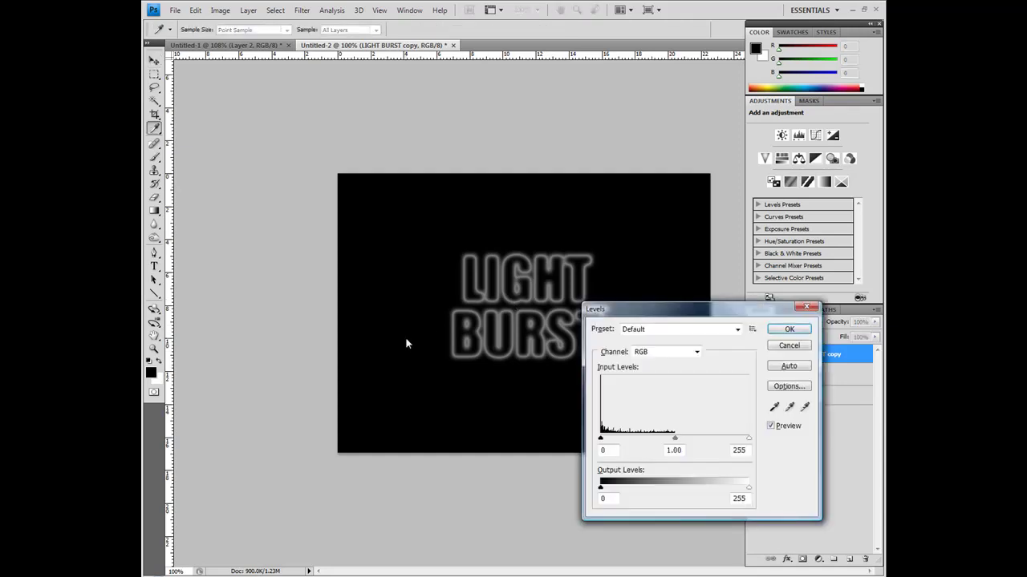
left_click_drag(619, 312, 271, 209)
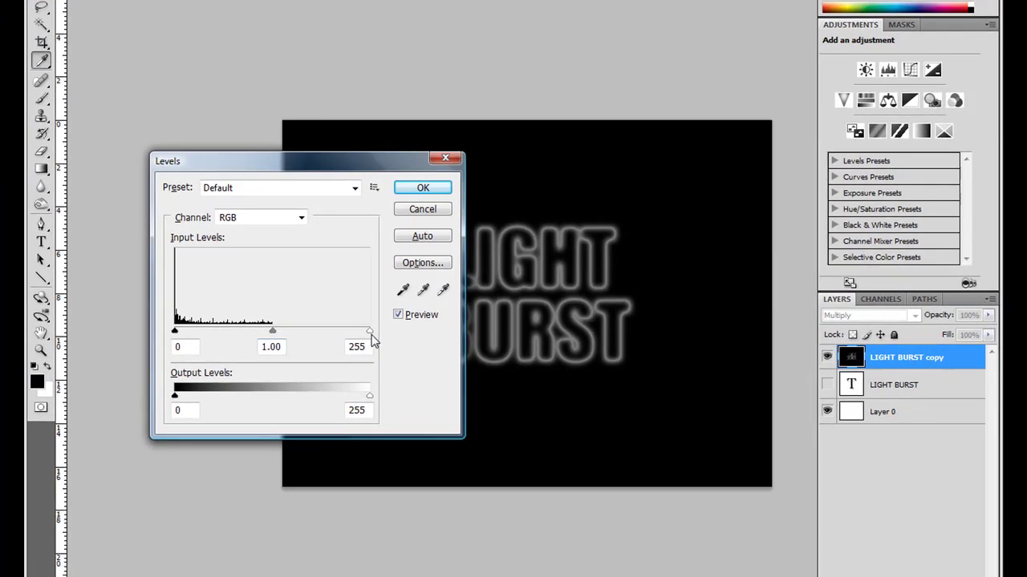
left_click_drag(362, 165, 313, 165)
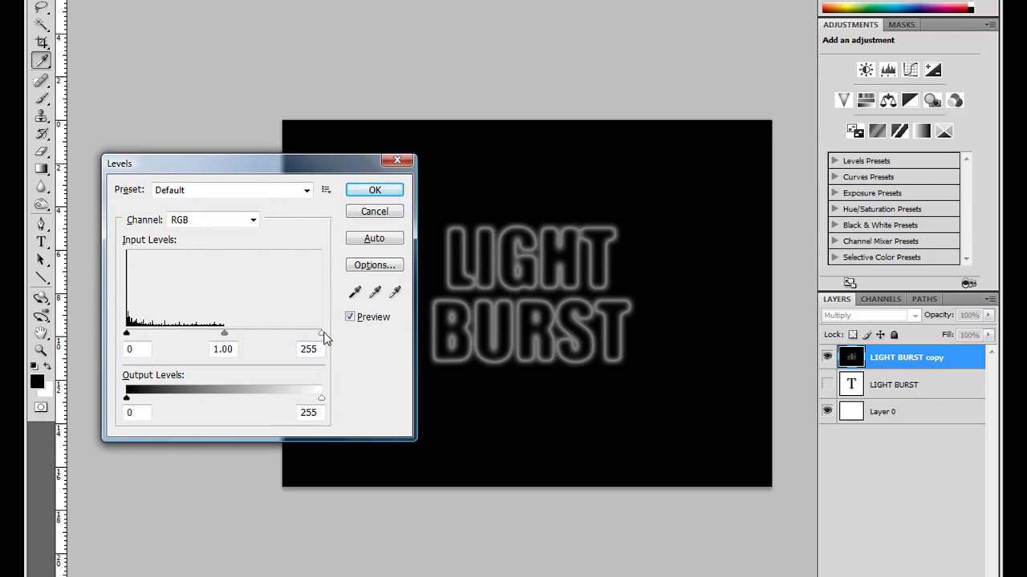
left_click_drag(322, 335, 225, 337)
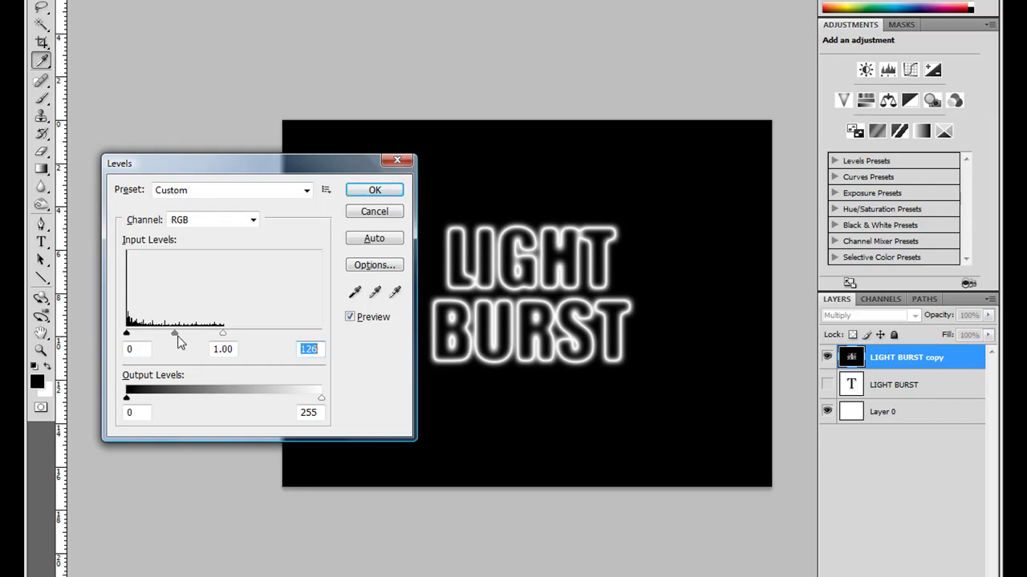
mouse_move(174, 335)
left_mouse_down()
mouse_move(198, 337)
mouse_move(138, 334)
mouse_move(175, 332)
left_mouse_up()
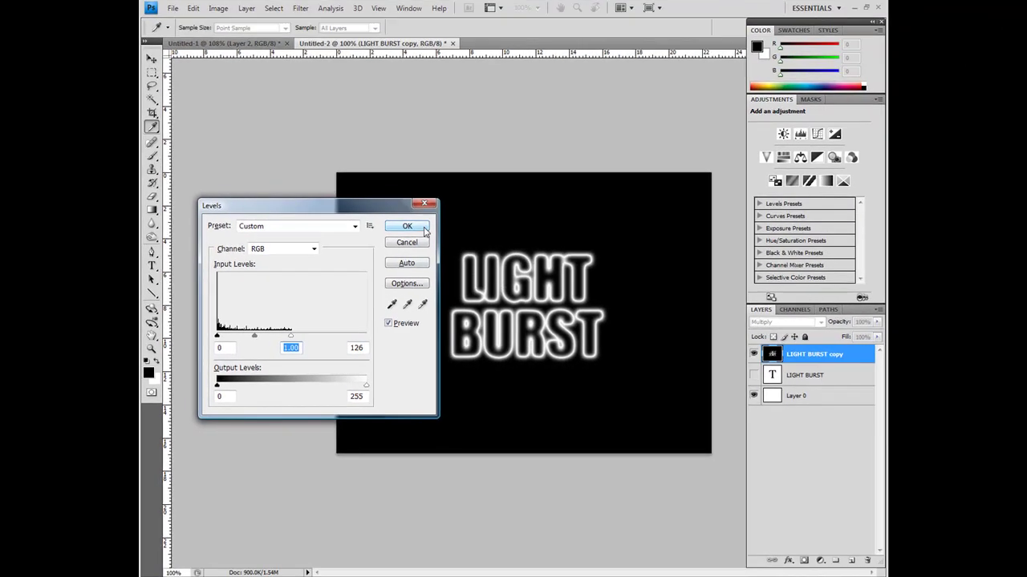
left_click(374, 190)
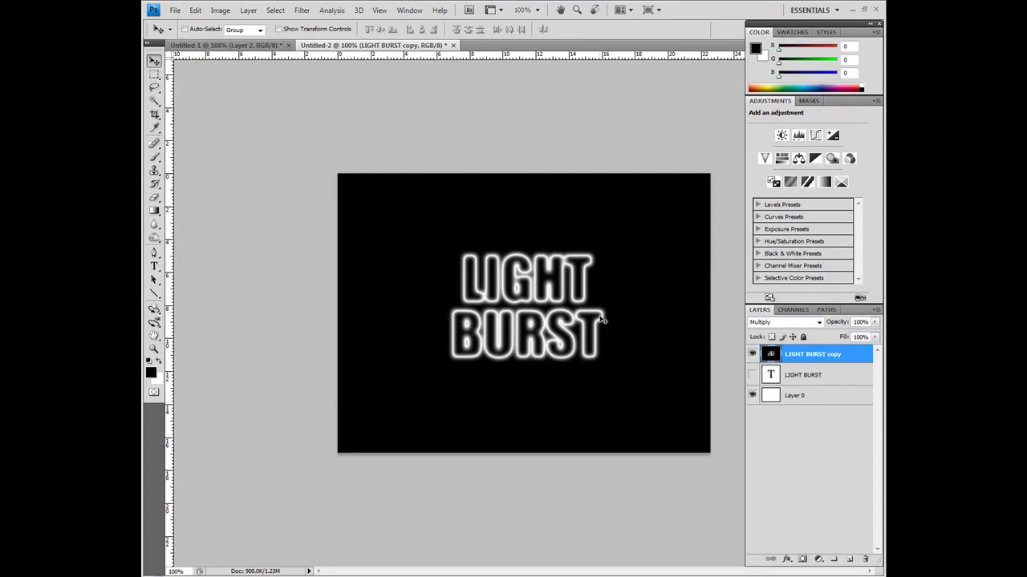
Step: Duplicate LIGHT BURST copy as LIGHT BURST copy 2, undoing a trial 90° CW canvas rotation
left_click_drag(802, 358, 850, 560)
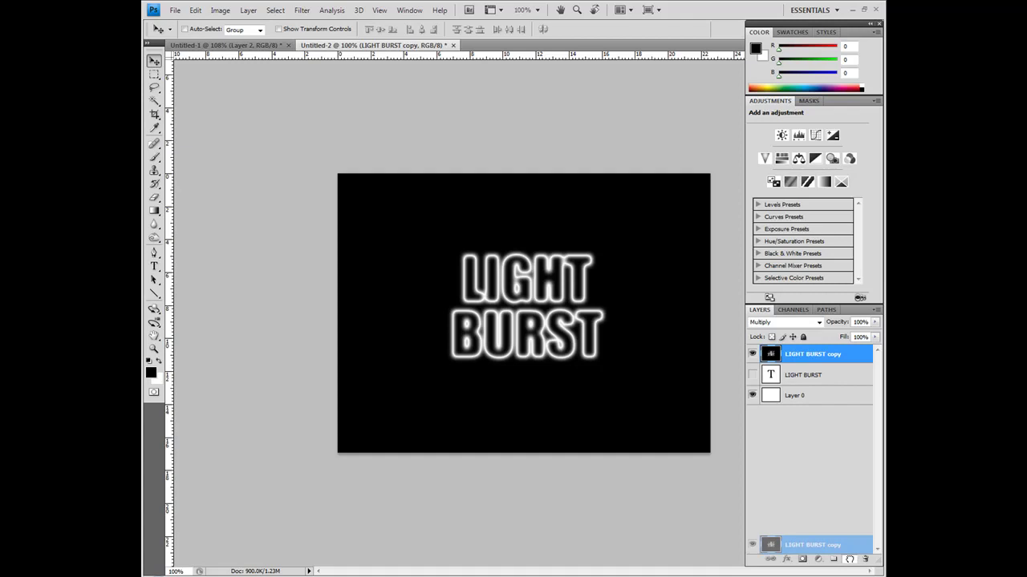
left_click_drag(849, 559, 850, 562)
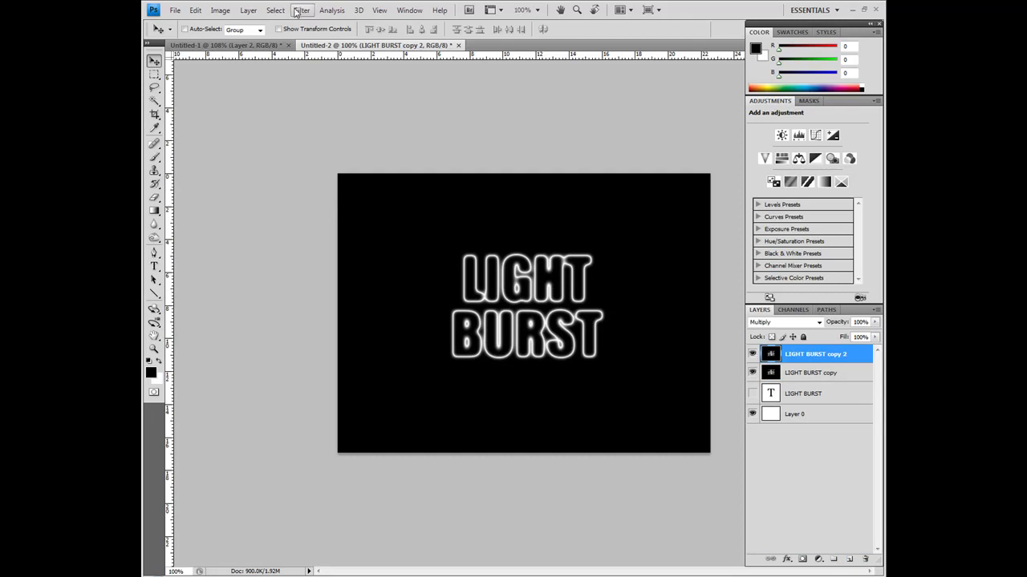
left_click(250, 14)
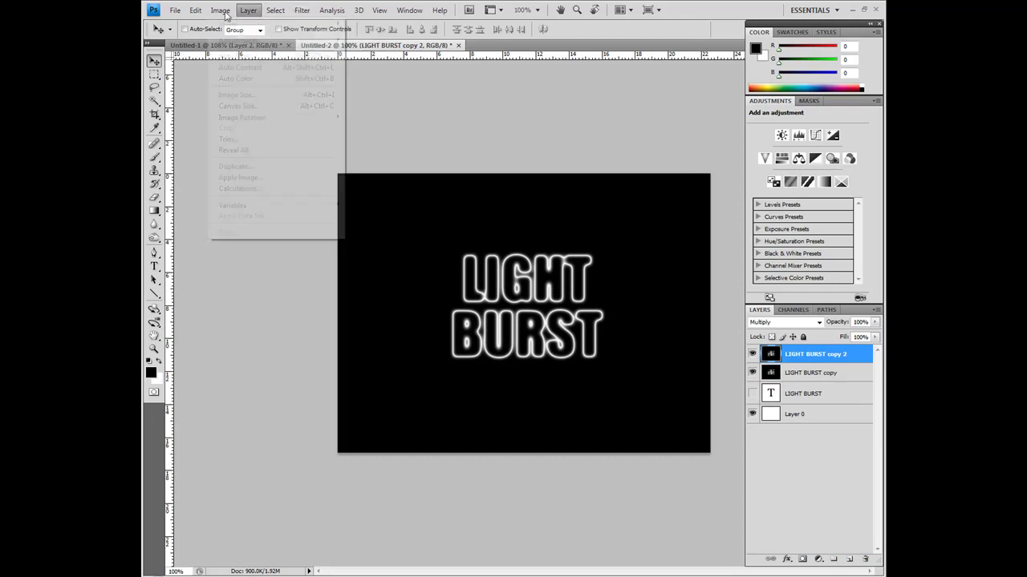
mouse_move(322, 119)
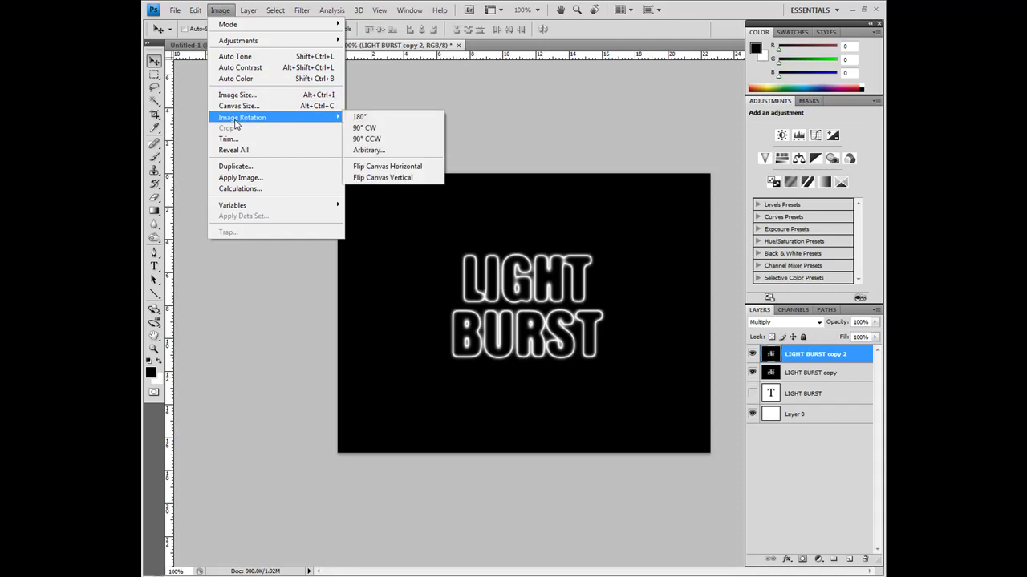
left_click(372, 130)
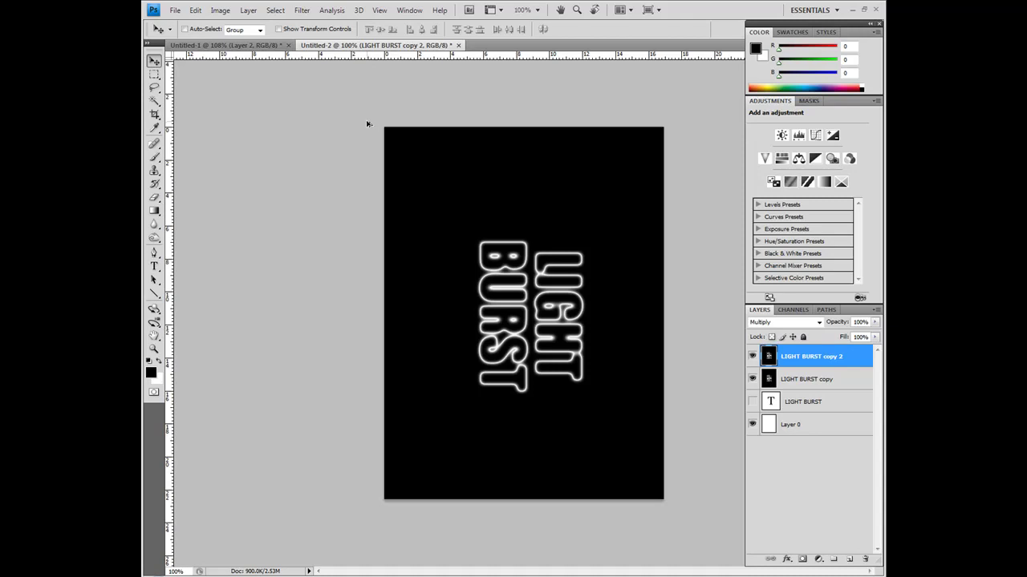
key("ctrl+z")
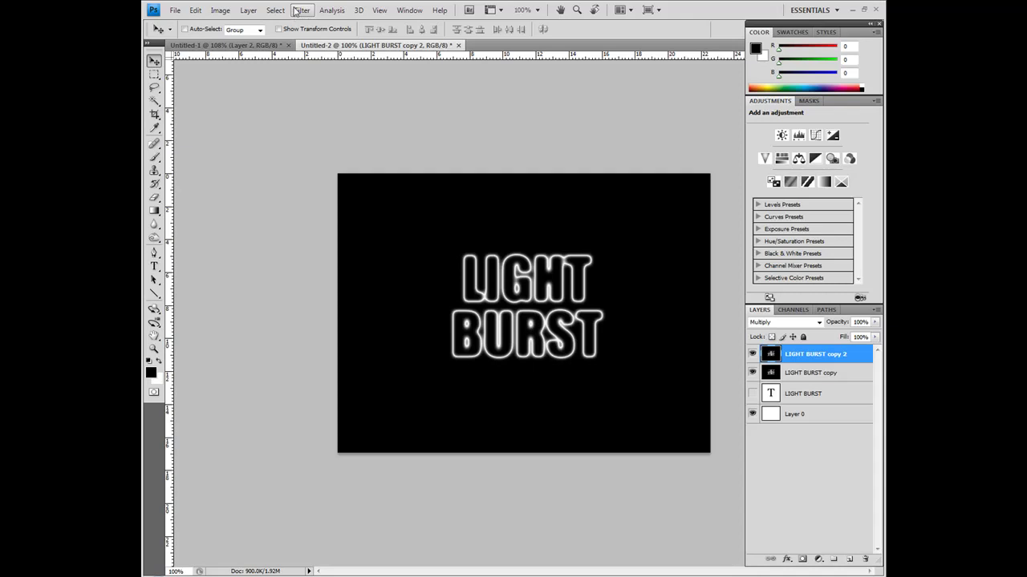
Step: Apply Distort > Polar Coordinates with Polar to Rectangular to LIGHT BURST copy 2
left_click(295, 10)
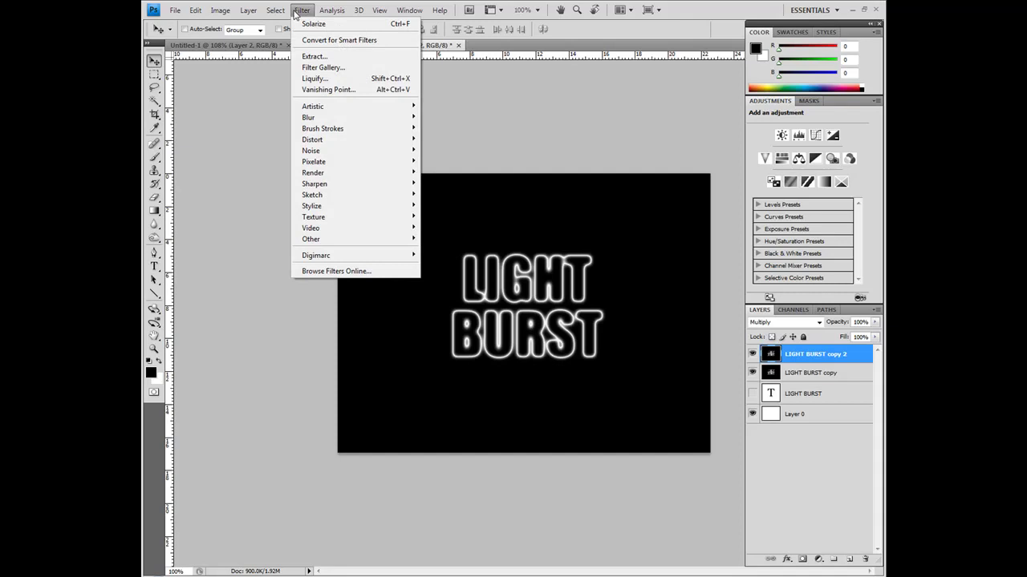
mouse_move(377, 139)
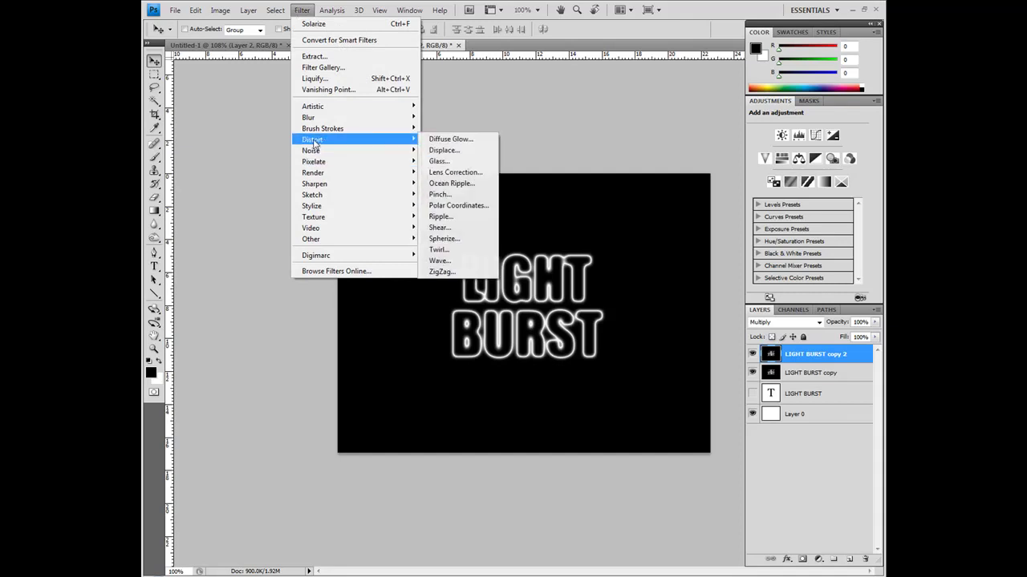
left_click(459, 207)
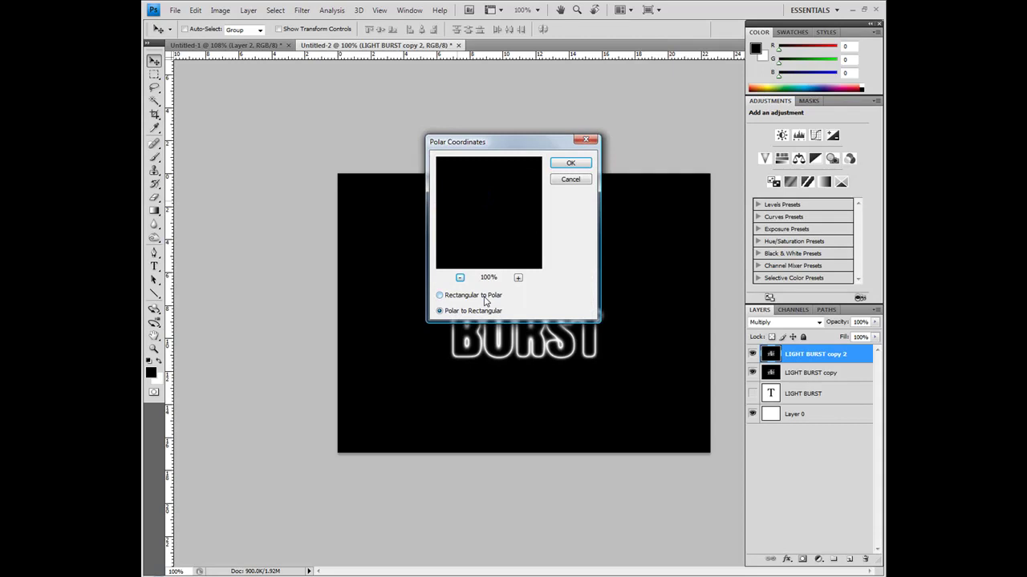
left_click(485, 297)
left_click(484, 313)
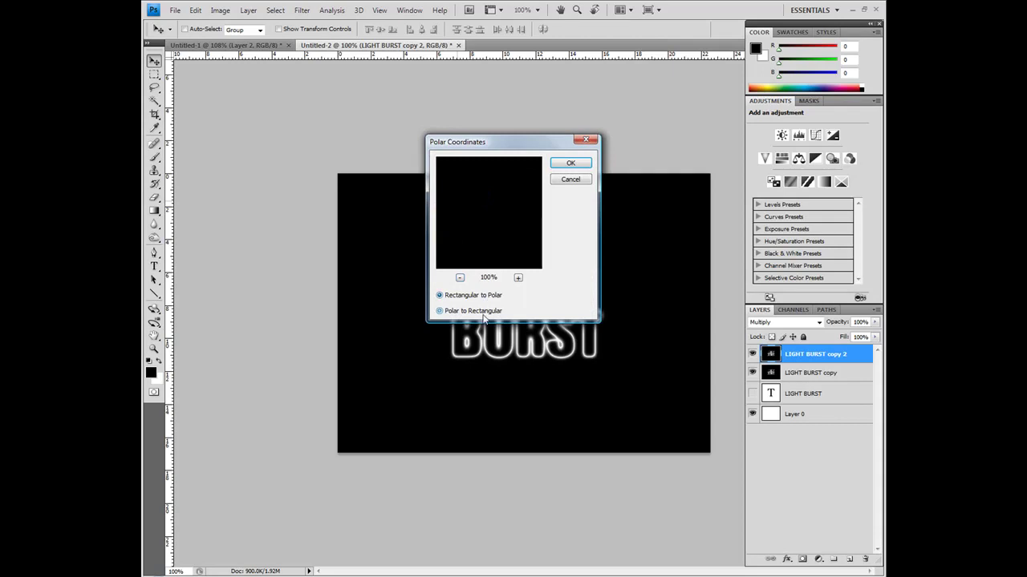
left_click(579, 164)
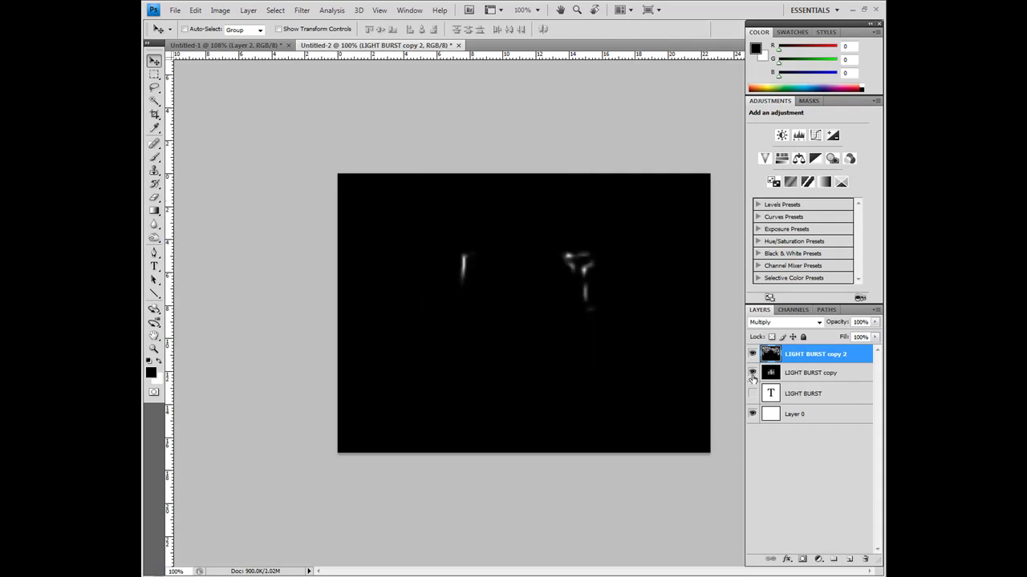
Step: Hide the LIGHT BURST copy layer and rotate the canvas 90° clockwise
left_click(751, 373)
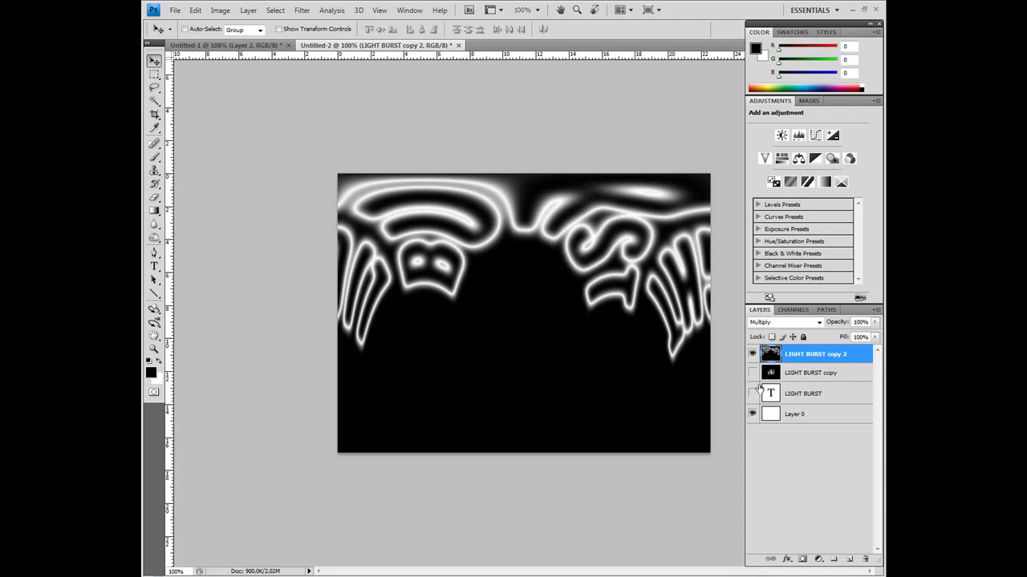
left_click(752, 373)
left_click(751, 373)
left_click(220, 10)
mouse_move(245, 125)
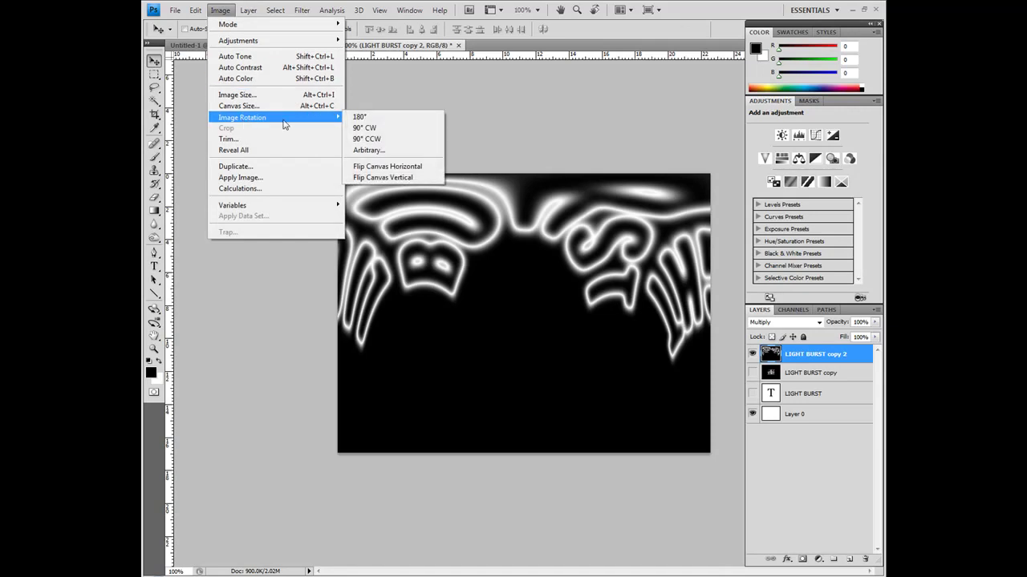
left_click(399, 130)
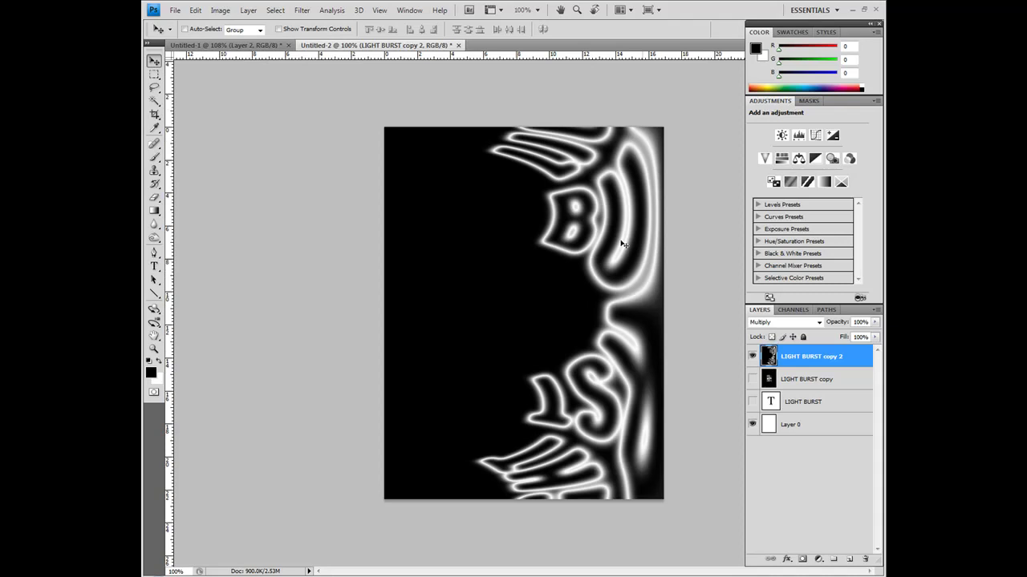
left_click(304, 11)
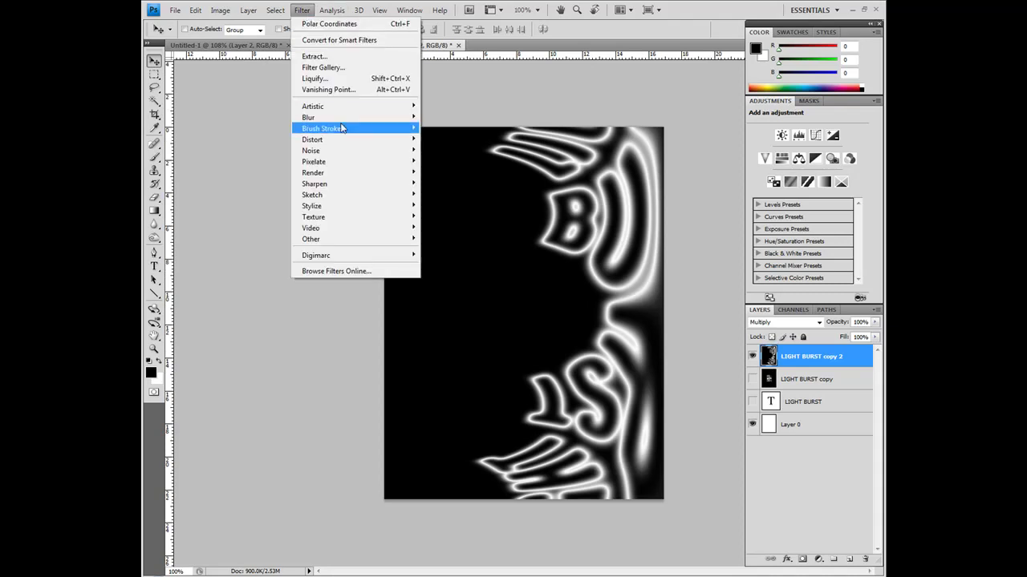
mouse_move(339, 140)
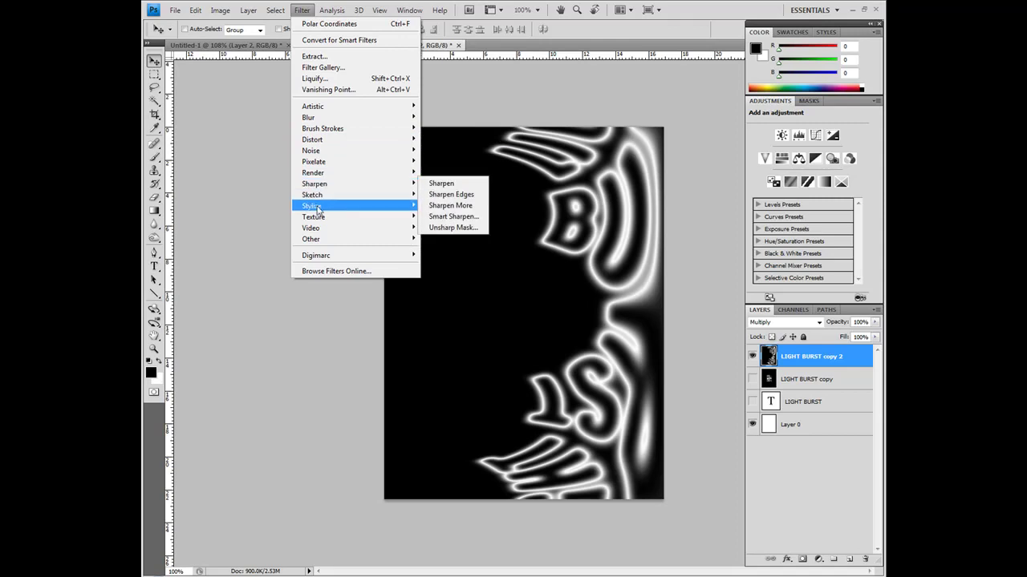
mouse_move(353, 206)
left_click(446, 293)
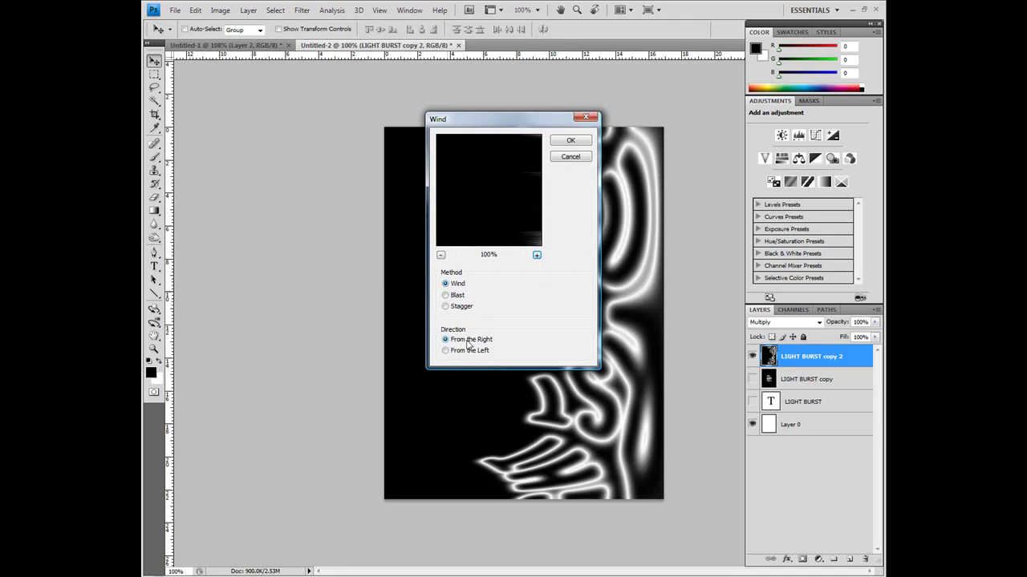
left_click(570, 141)
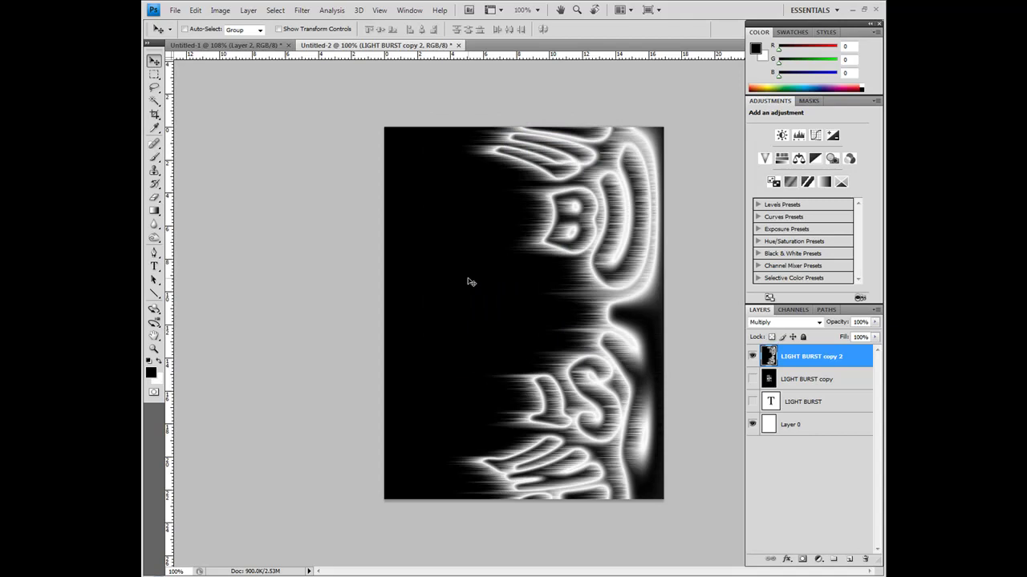
key("ctrl+f")
key("ctrl+f")
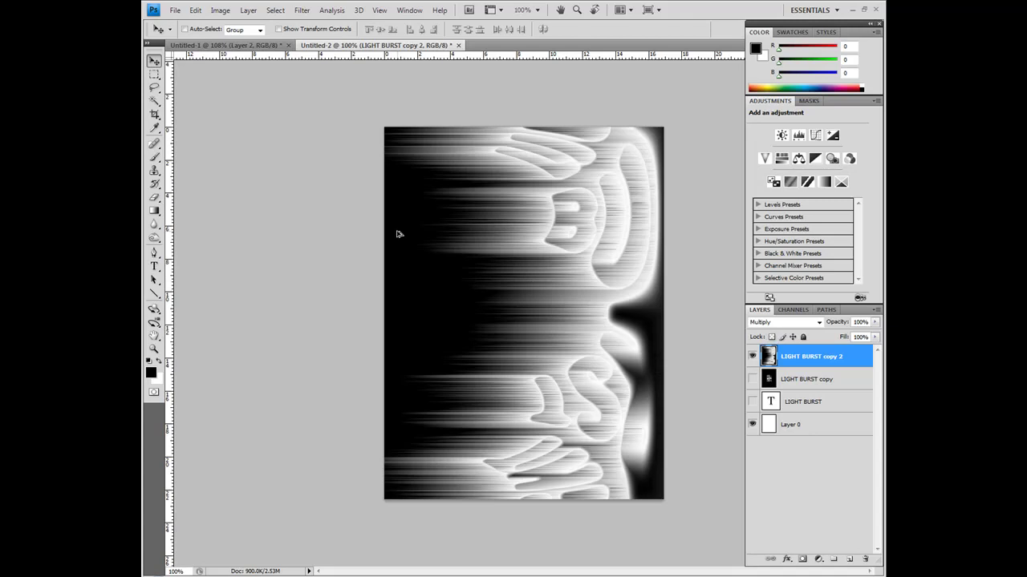
key("ctrl+alt+z")
key("ctrl+alt+z")
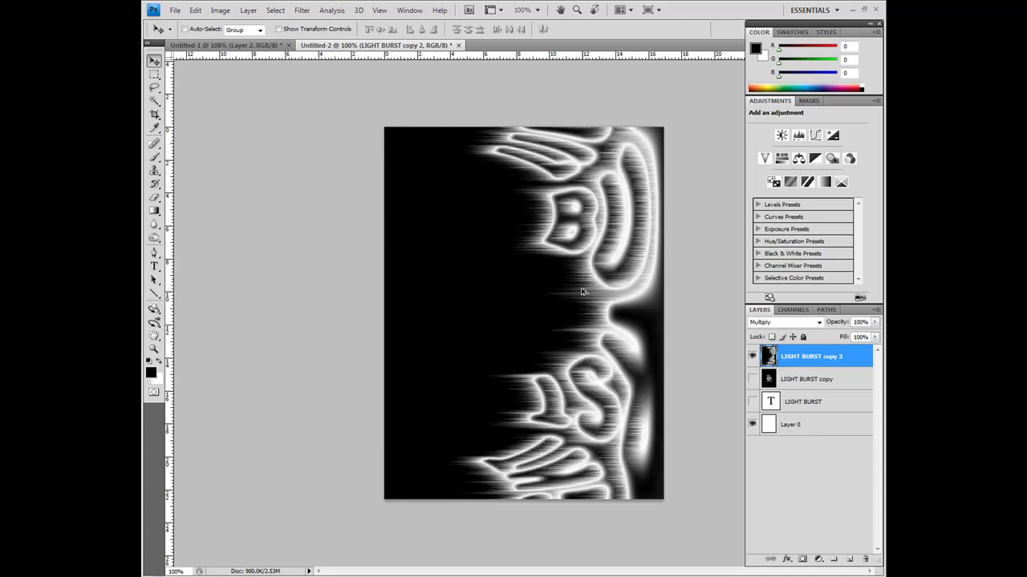
key("ctrl+alt+z")
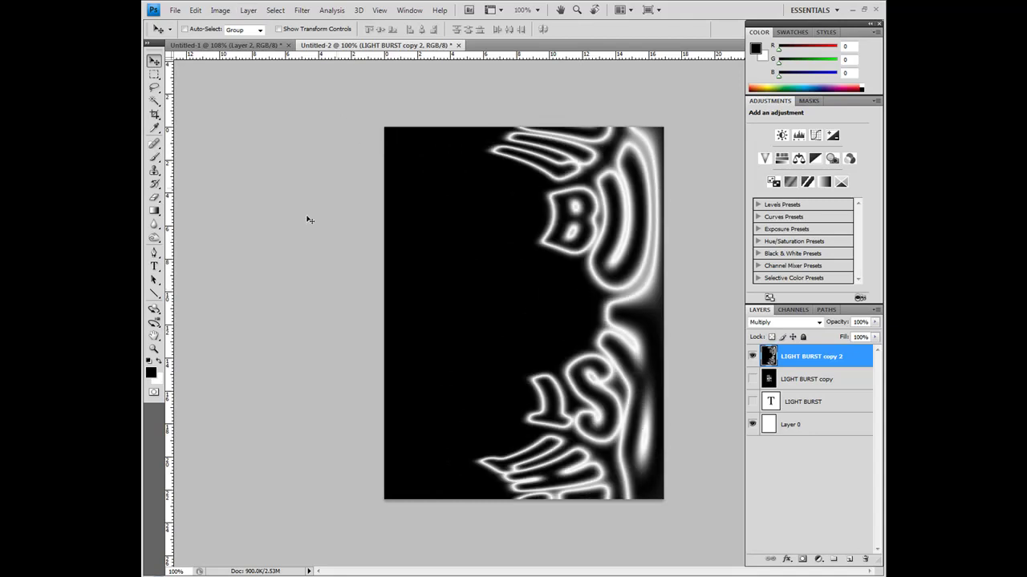
Step: Invert LIGHT BURST copy 2, then apply the Wind filter twice more
key("ctrl+i")
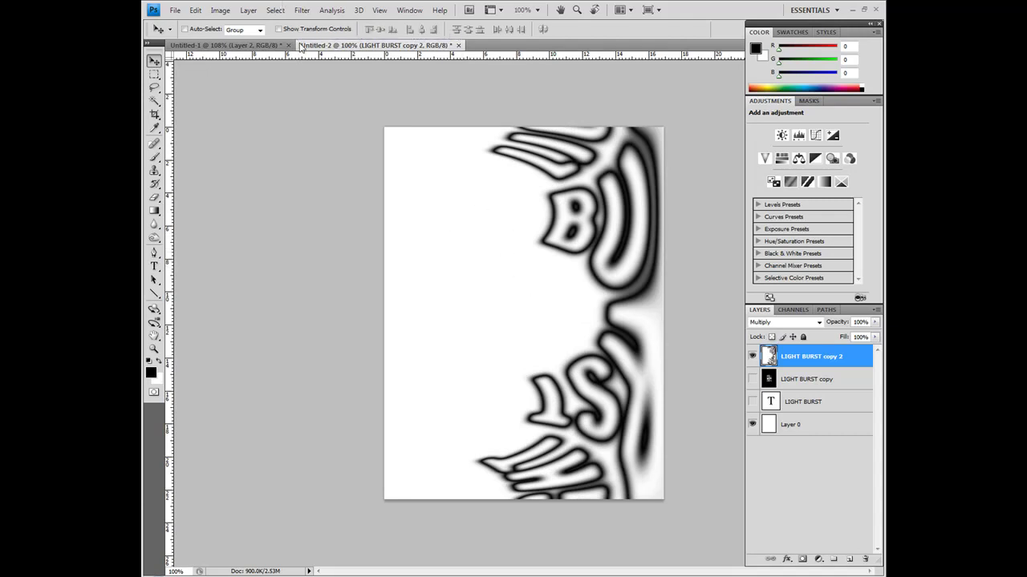
left_click(299, 11)
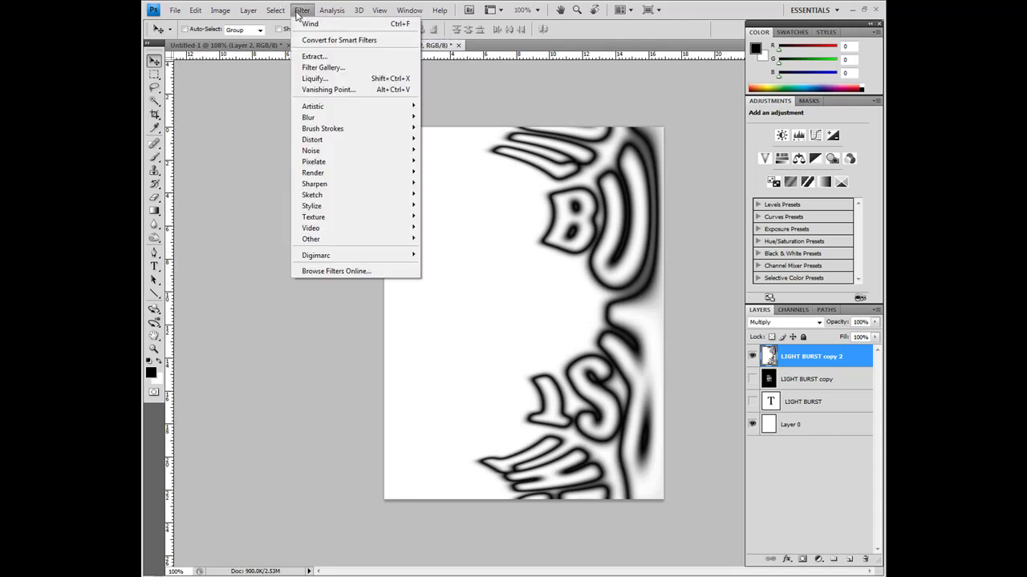
left_click(310, 24)
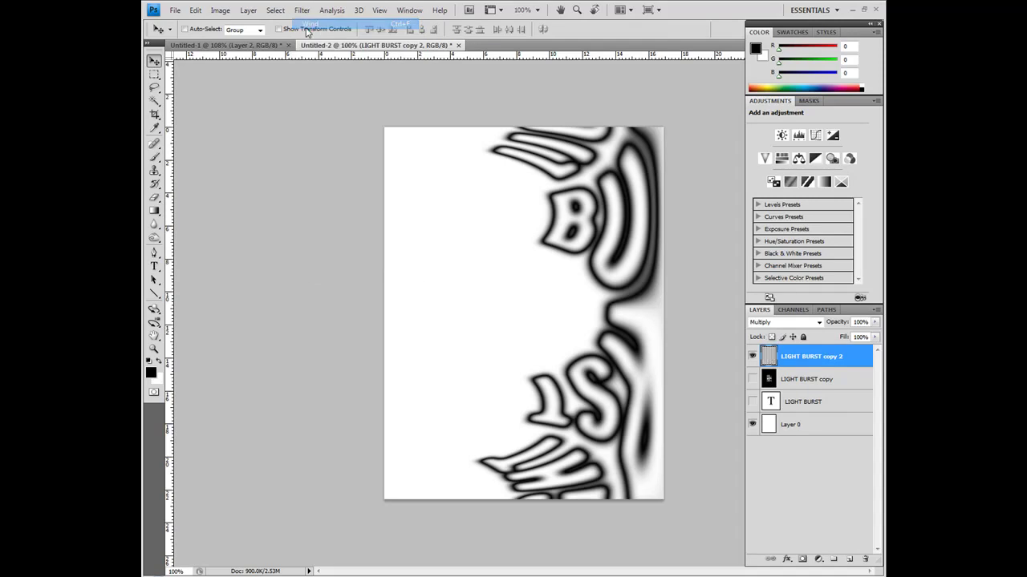
key("ctrl+f")
key("ctrl+f")
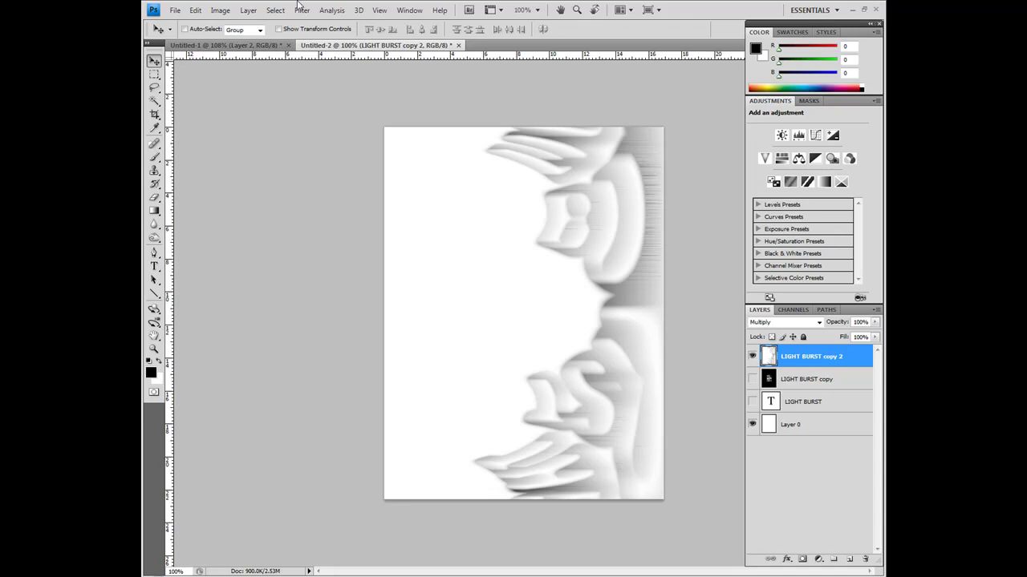
left_click(303, 11)
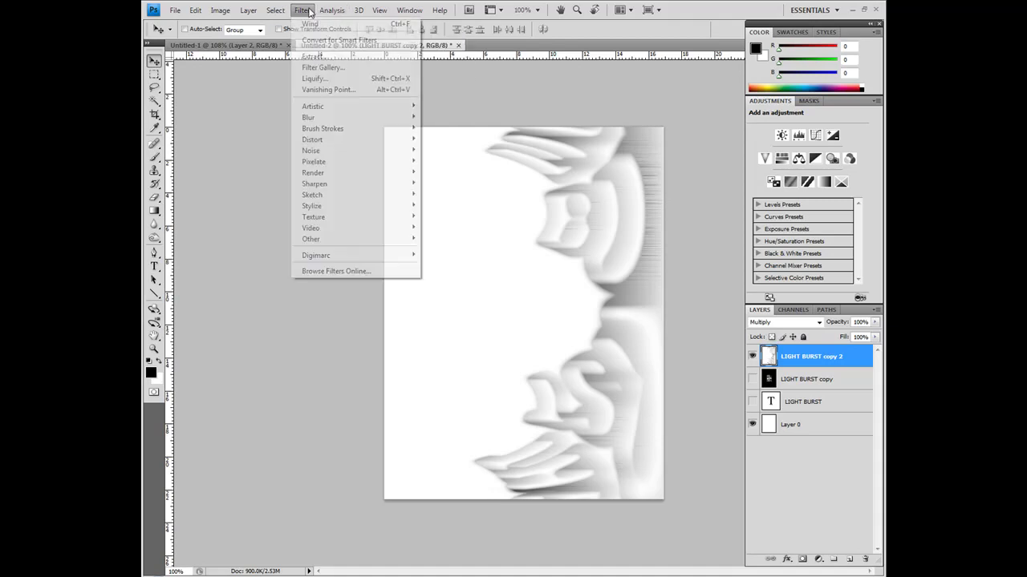
mouse_move(332, 143)
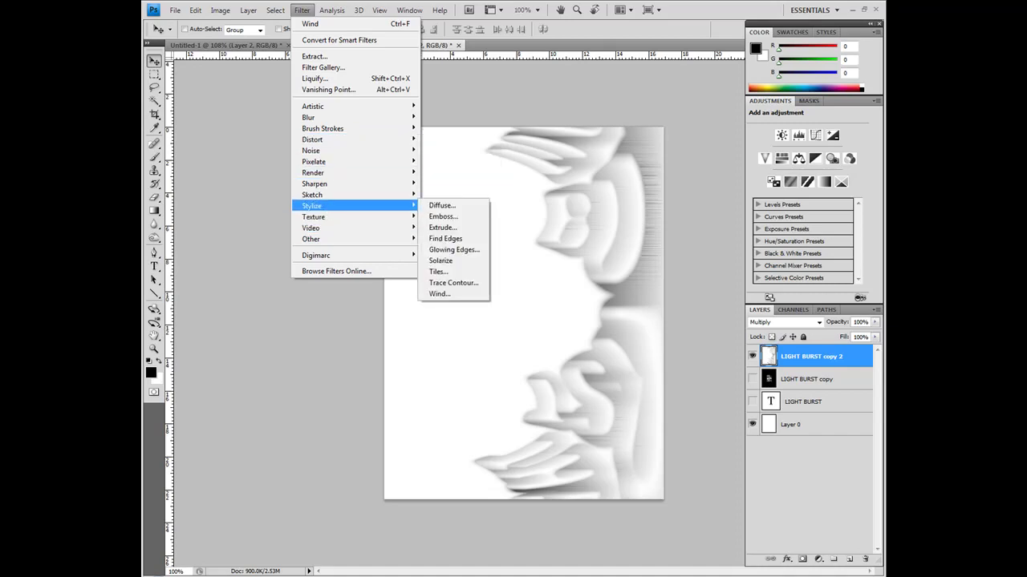
key("Escape")
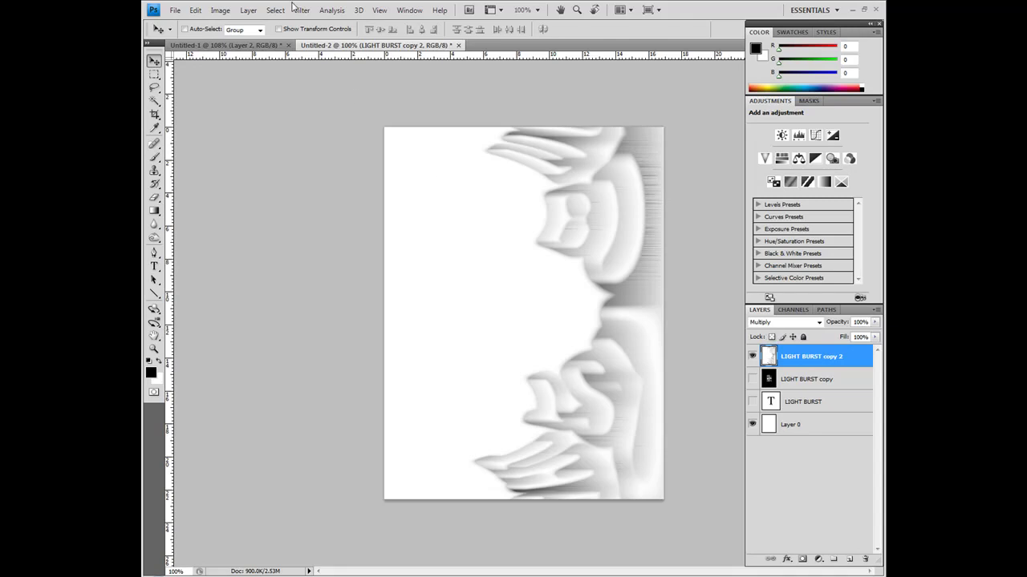
Step: Invert the layer back to black and reapply the Wind filter twice more
key("ctrl+i")
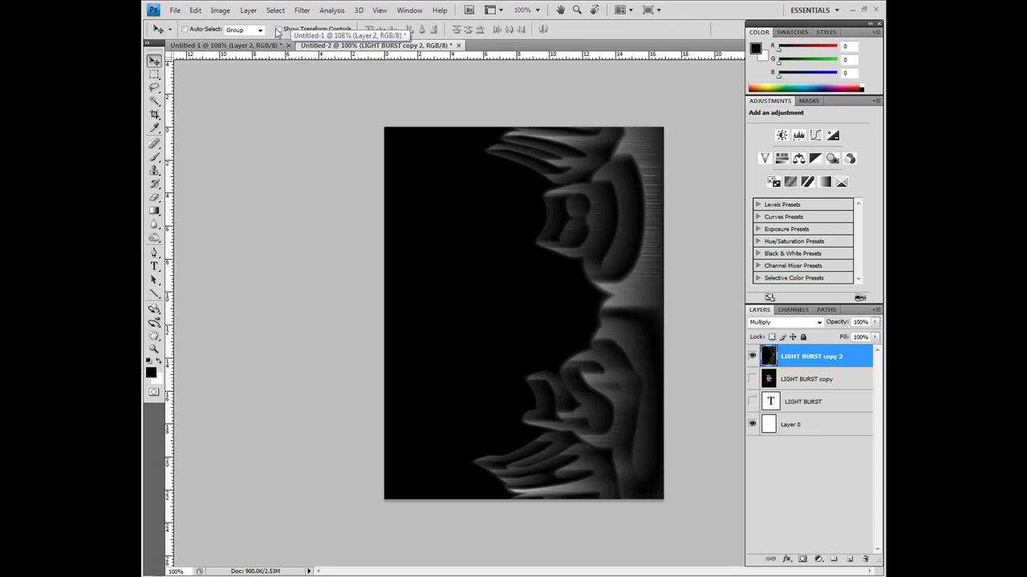
key("ctrl+f")
key("ctrl+f")
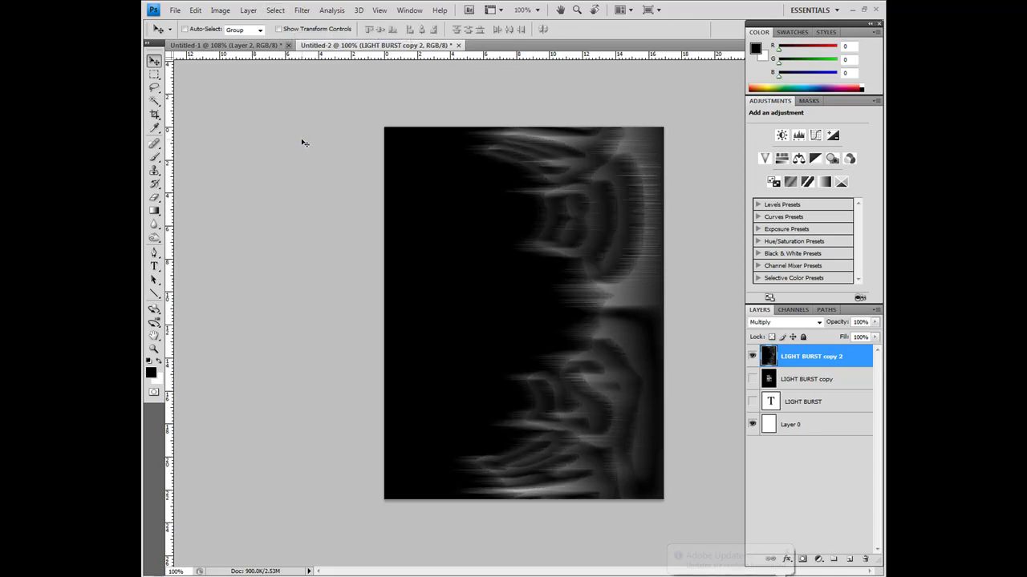
key("ctrl+f")
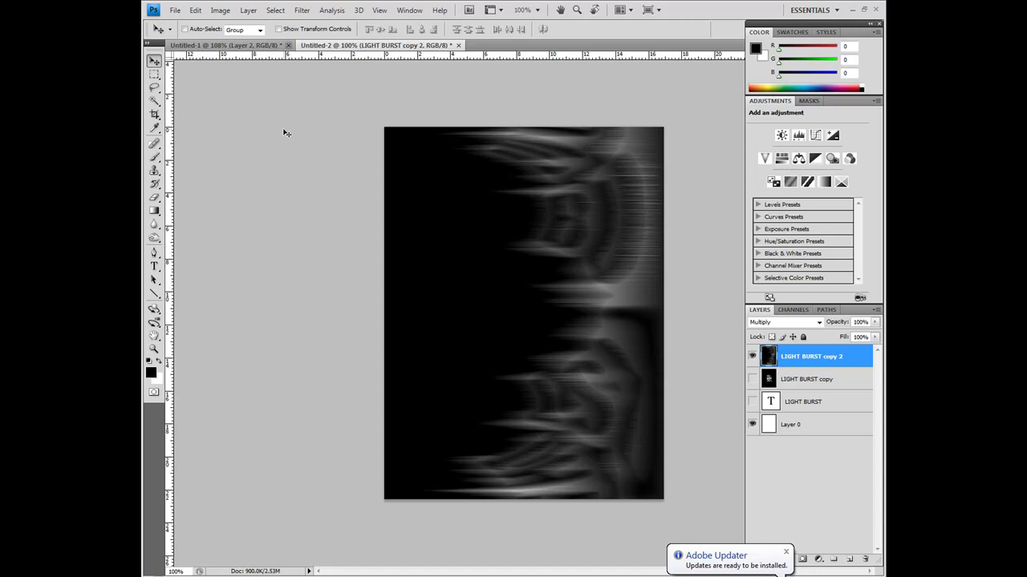
Step: Brighten the white streaks with an Auto Levels correction
key("ctrl+l")
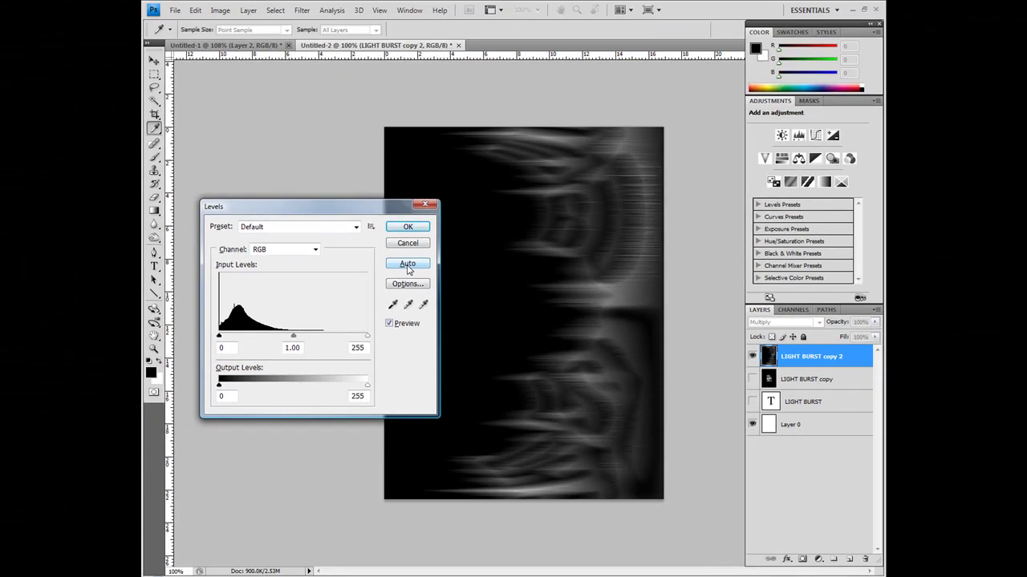
left_click(407, 269)
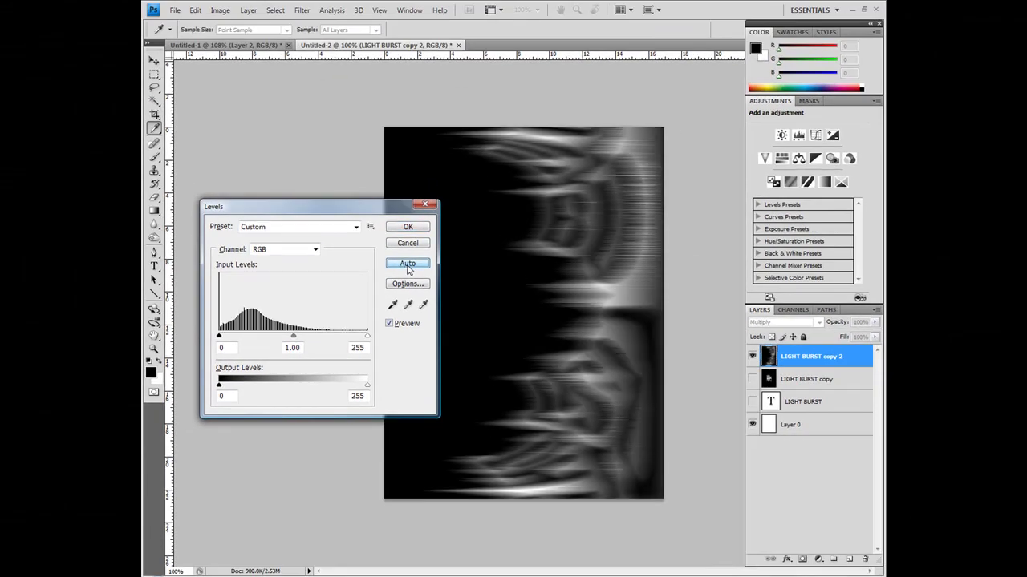
left_click(422, 229)
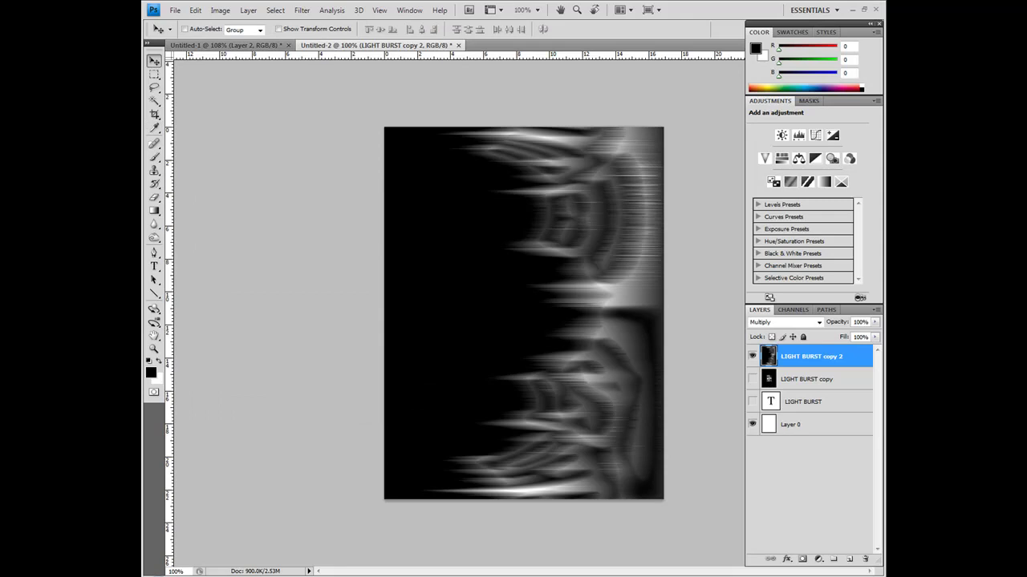
Step: Rotate the canvas 90° counter-clockwise
left_click(220, 11)
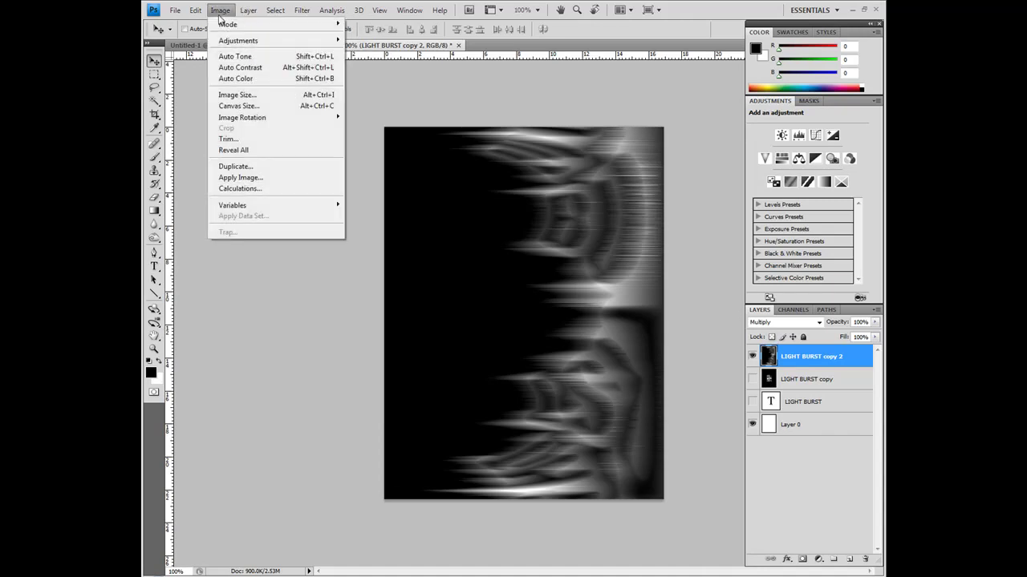
mouse_move(267, 119)
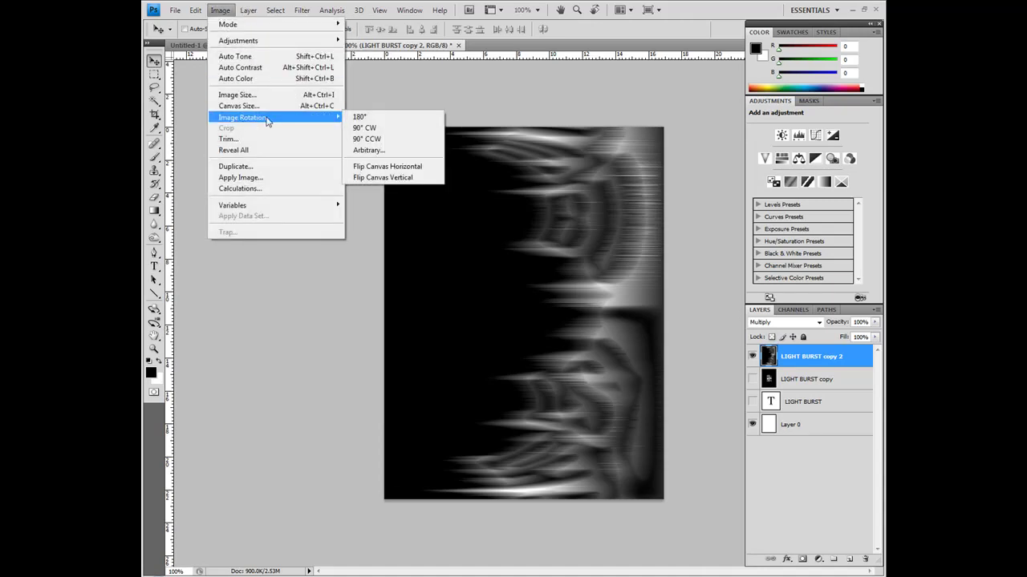
left_click(381, 140)
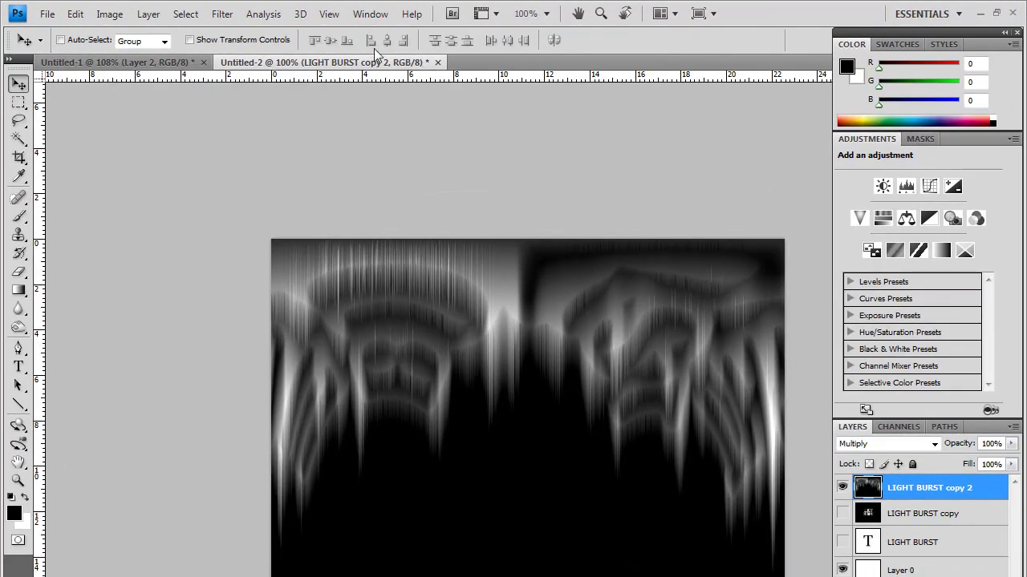
Step: Apply Polar Coordinates, Rectangular to Polar, to wrap the streaks into radiating rays
left_click(222, 13)
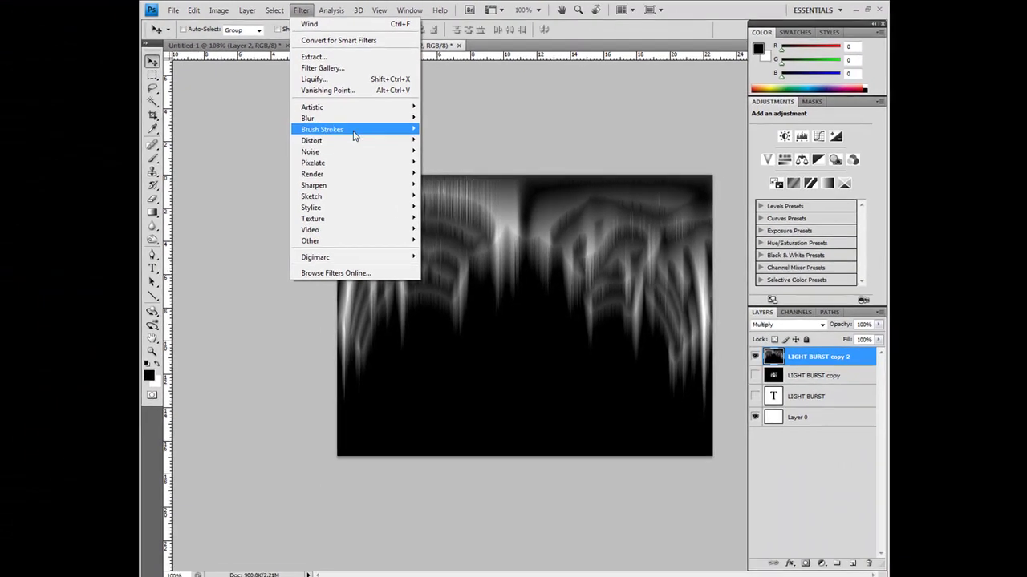
mouse_move(377, 207)
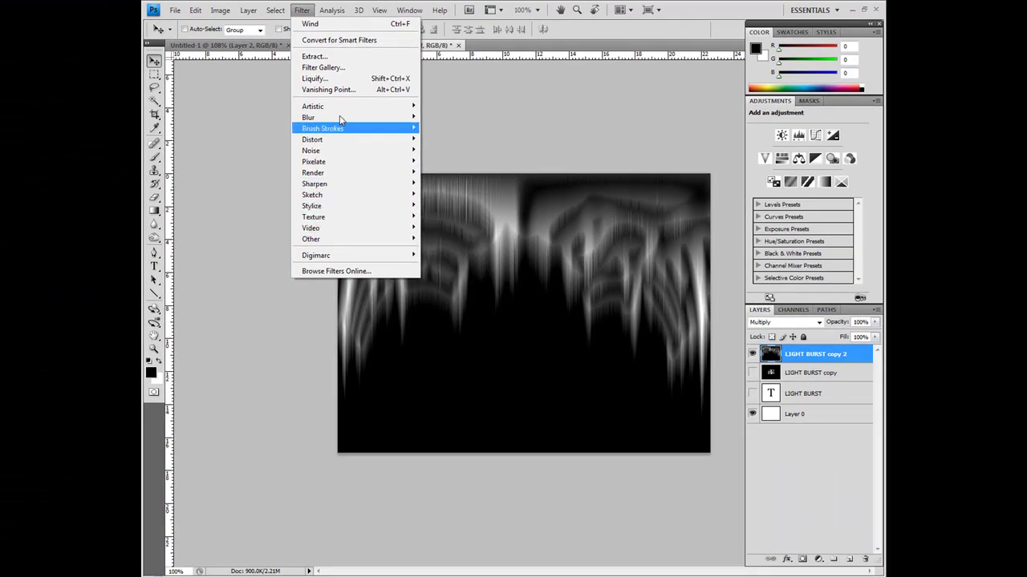
mouse_move(361, 140)
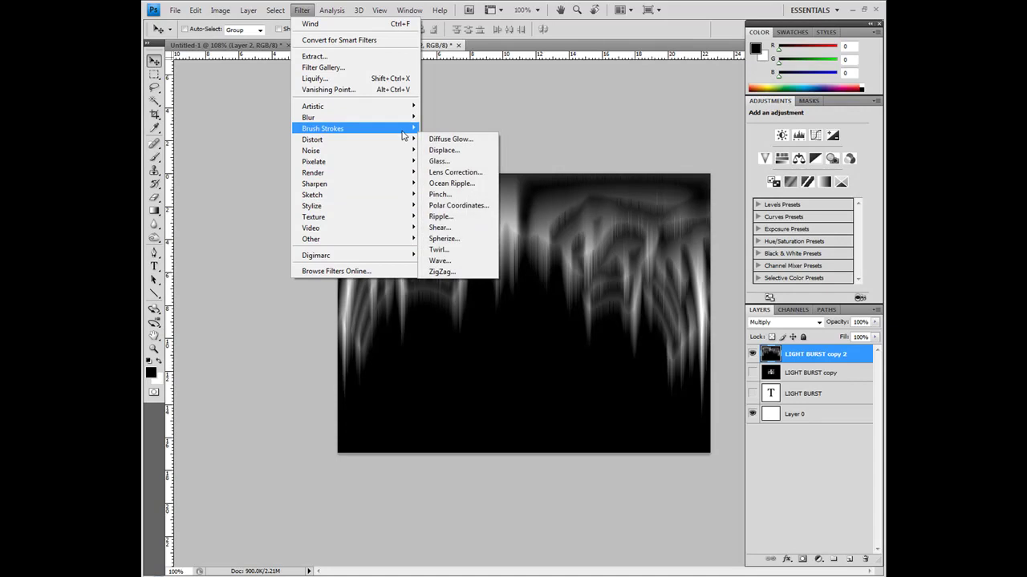
left_click(449, 211)
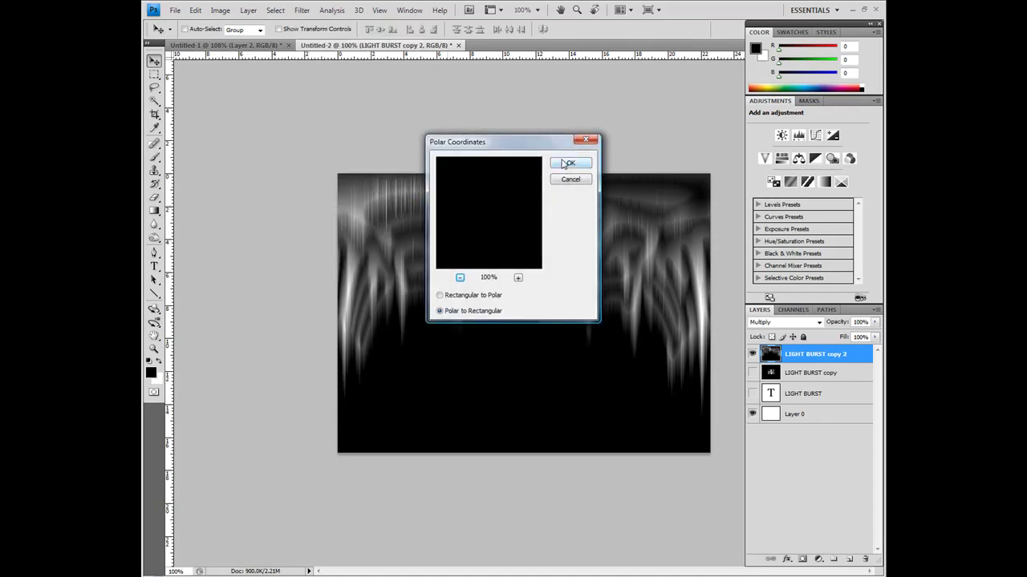
left_click(471, 297)
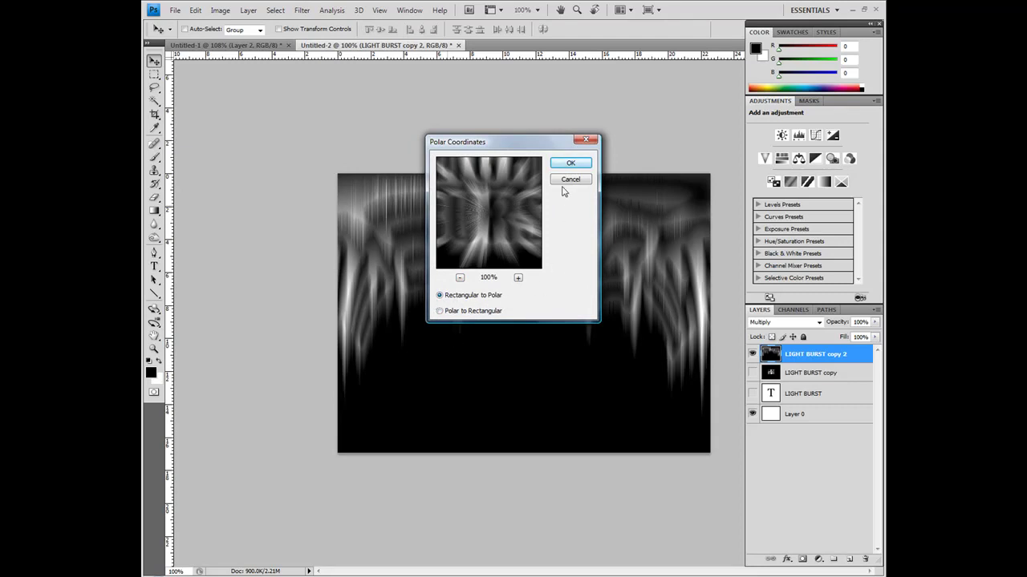
left_click(572, 165)
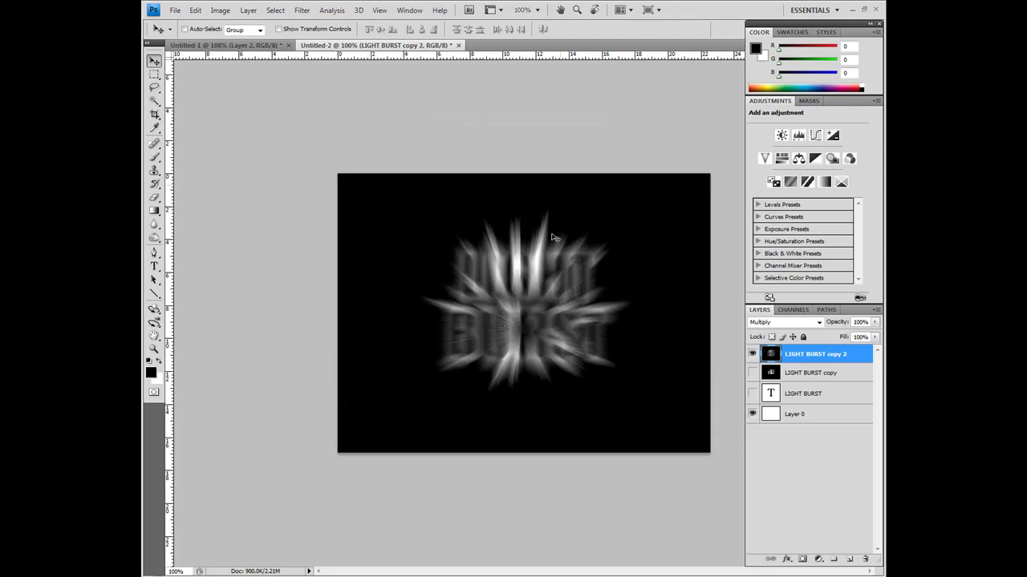
Step: Set the LIGHT BURST copy 2 rays layer to Screen blend mode
left_click(752, 373)
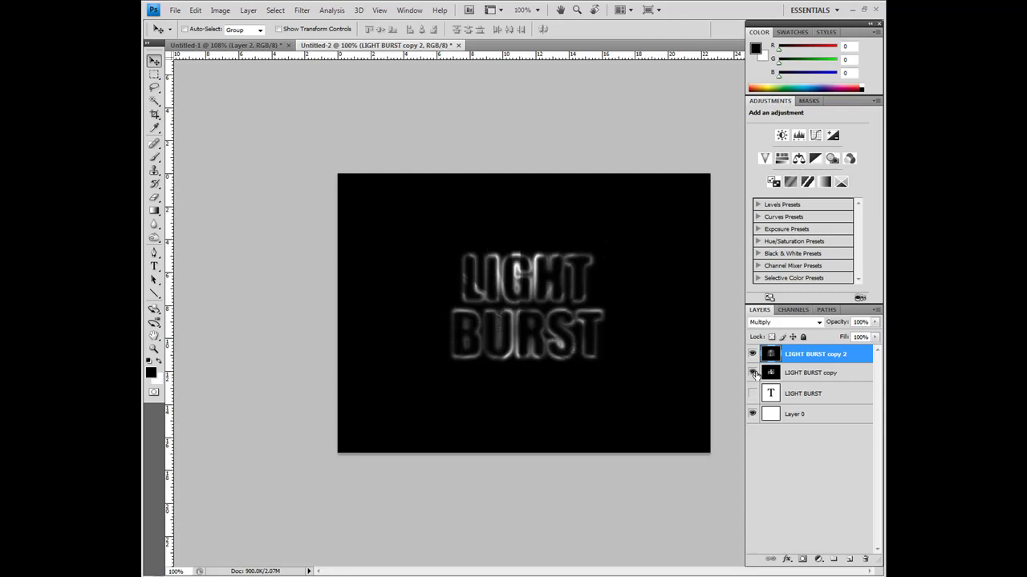
left_click(752, 373)
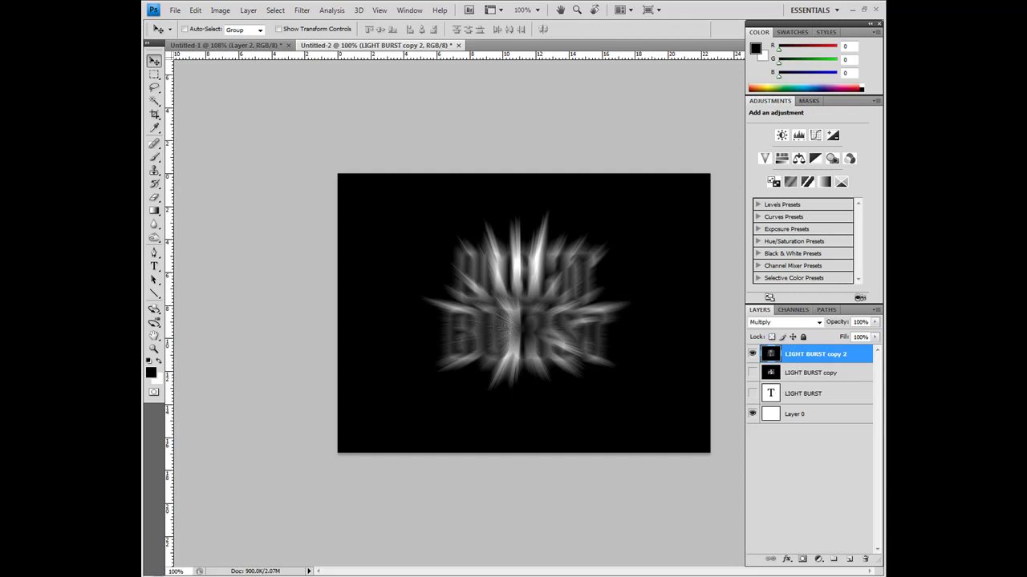
left_click(800, 324)
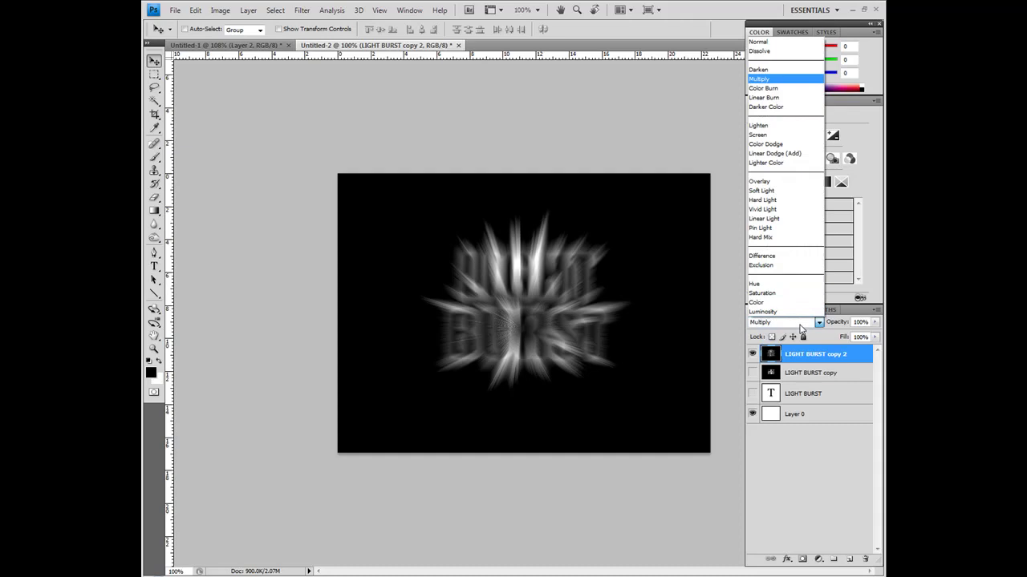
left_click(781, 135)
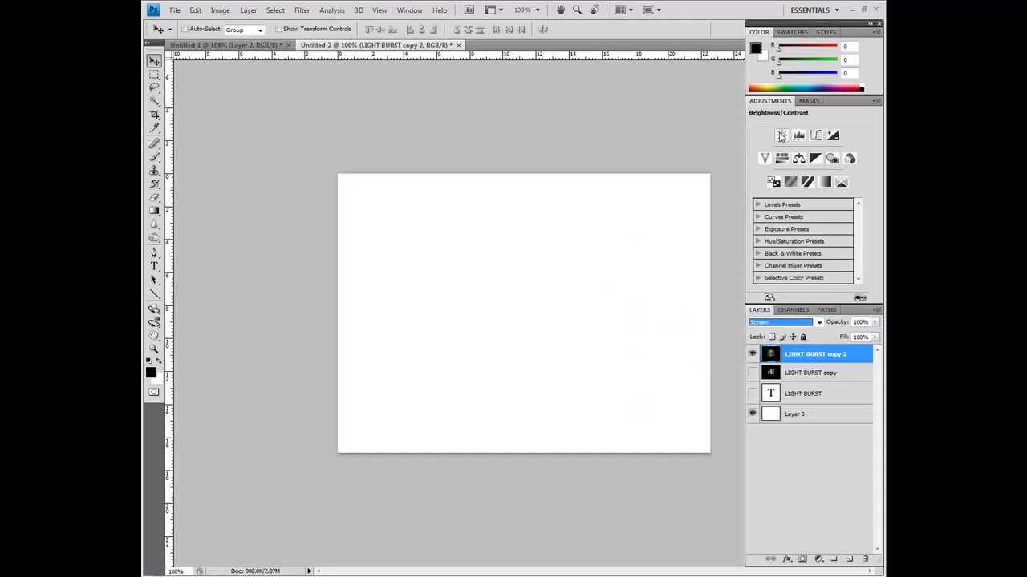
Step: Show the LIGHT BURST copy outline layer and compare, leaving the original text layer hidden
left_click(760, 376)
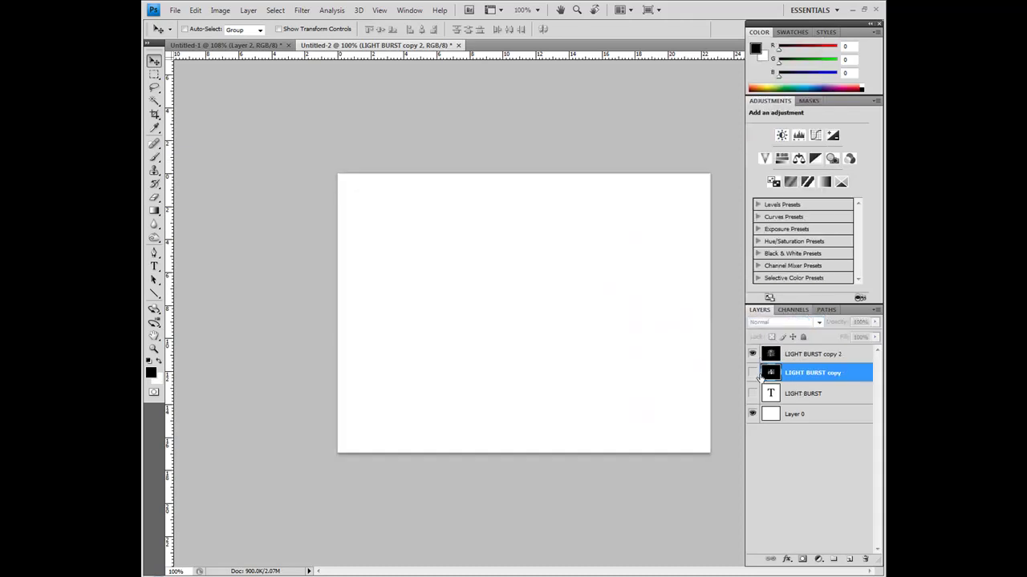
left_click(753, 373)
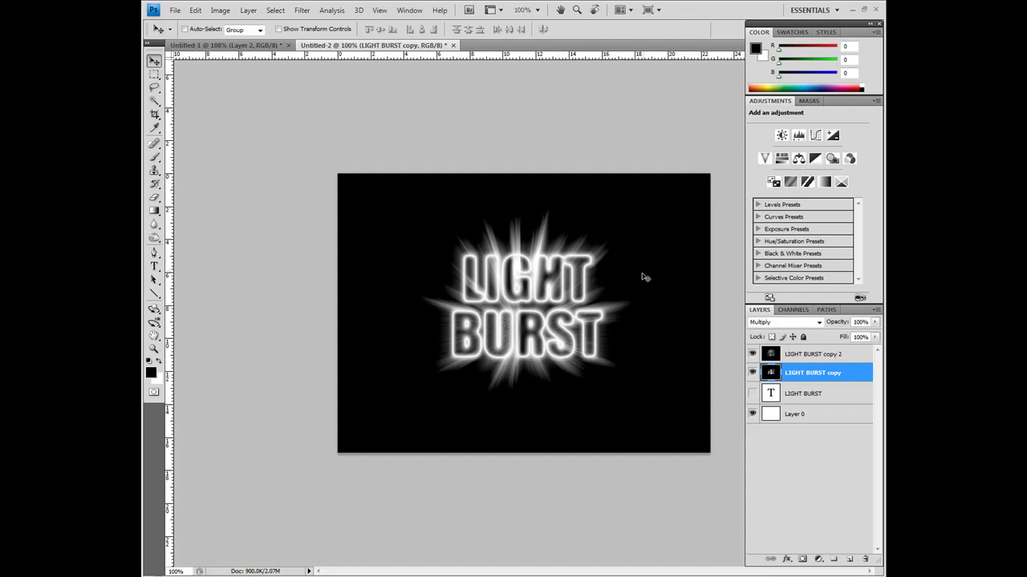
left_click(752, 393)
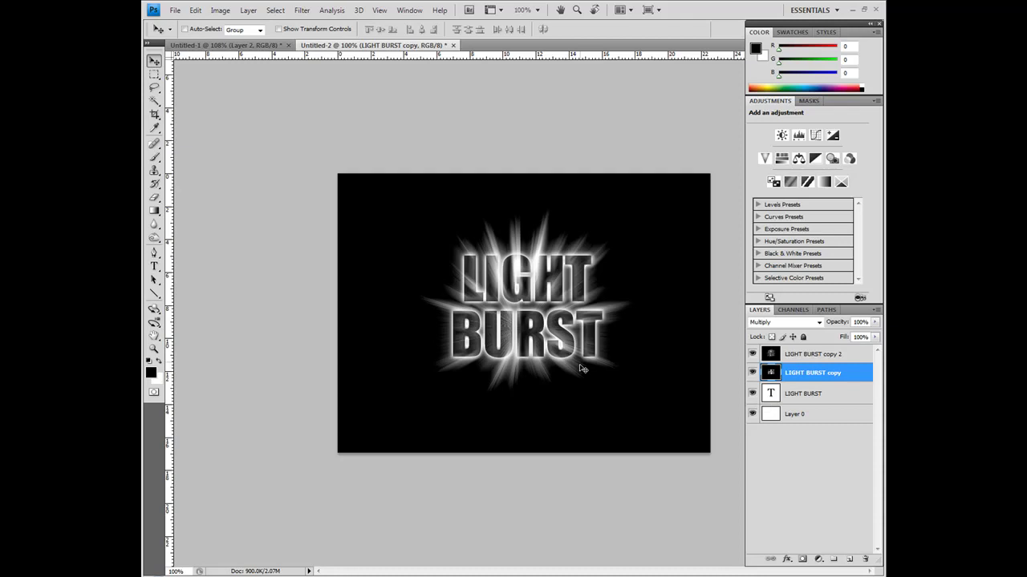
left_click(753, 373)
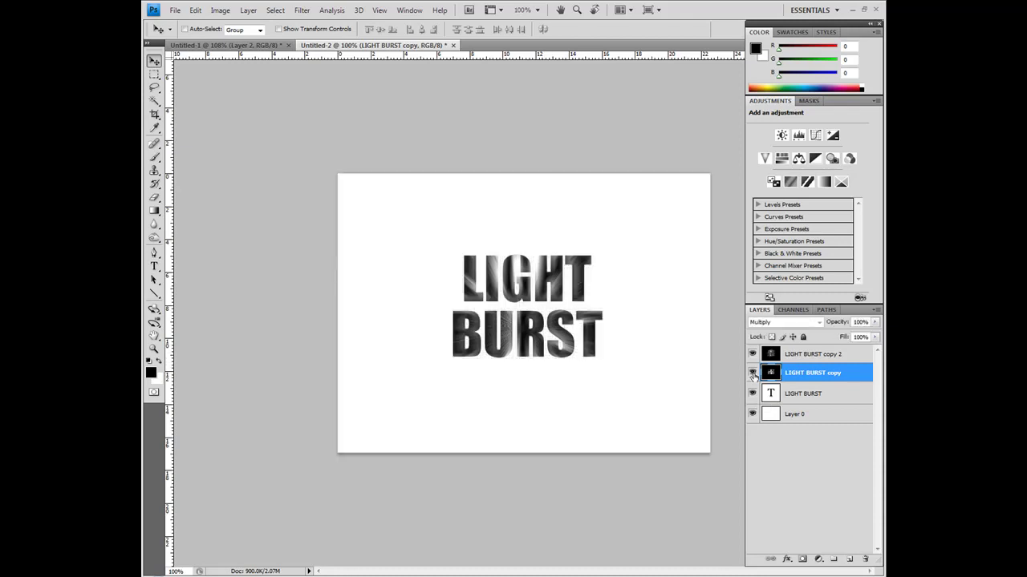
left_click(753, 373)
left_click(752, 394)
left_click(753, 394)
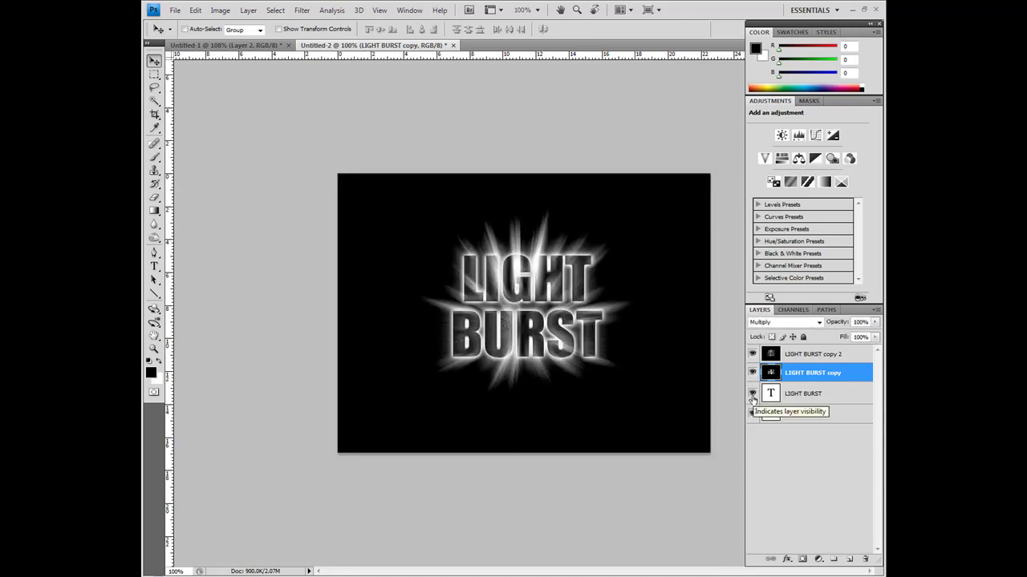
left_click(752, 395)
left_click(752, 394)
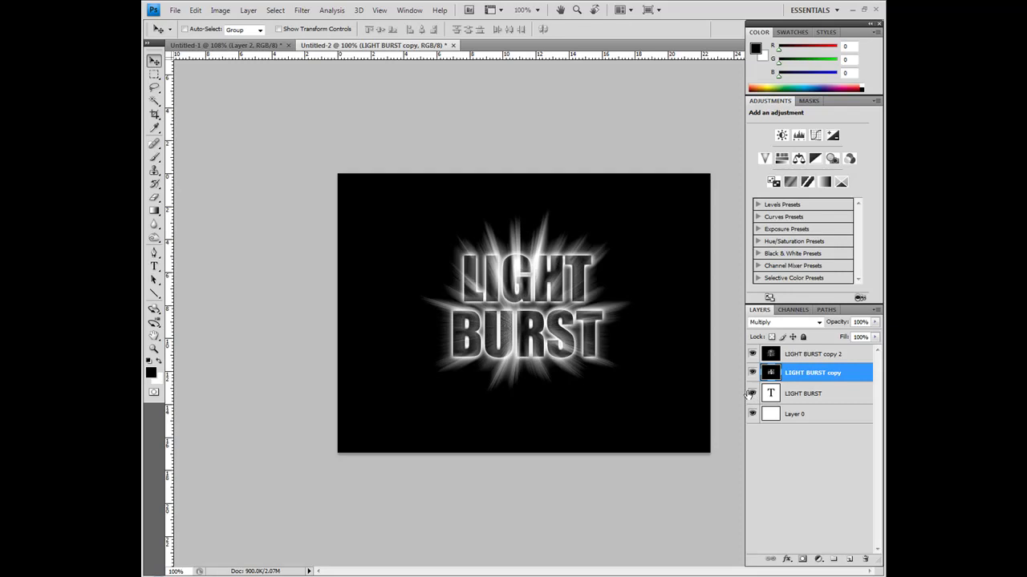
left_click(753, 394)
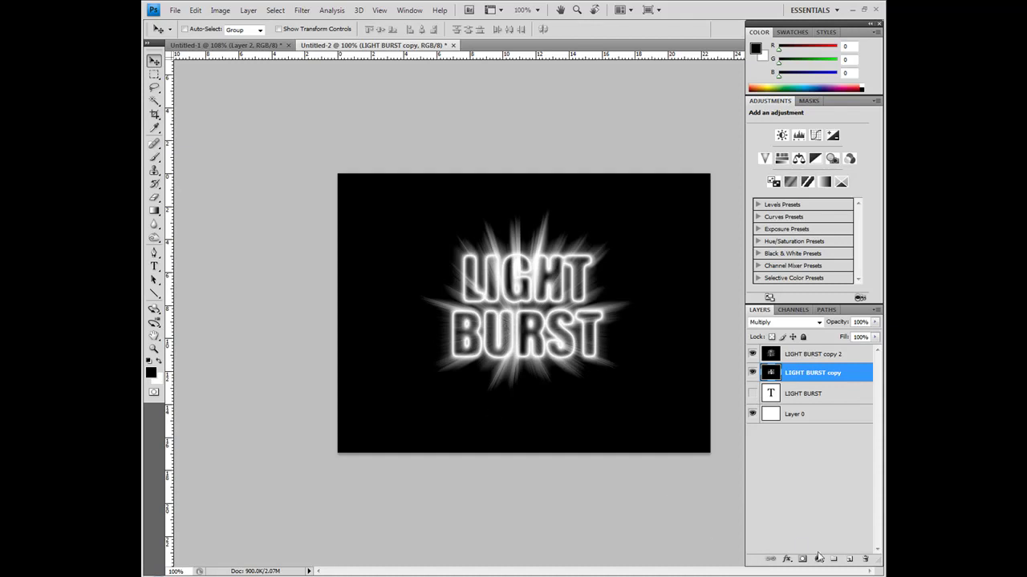
Step: Add a new Layer 1 at the top of the stack in Color blend mode
left_click(849, 559)
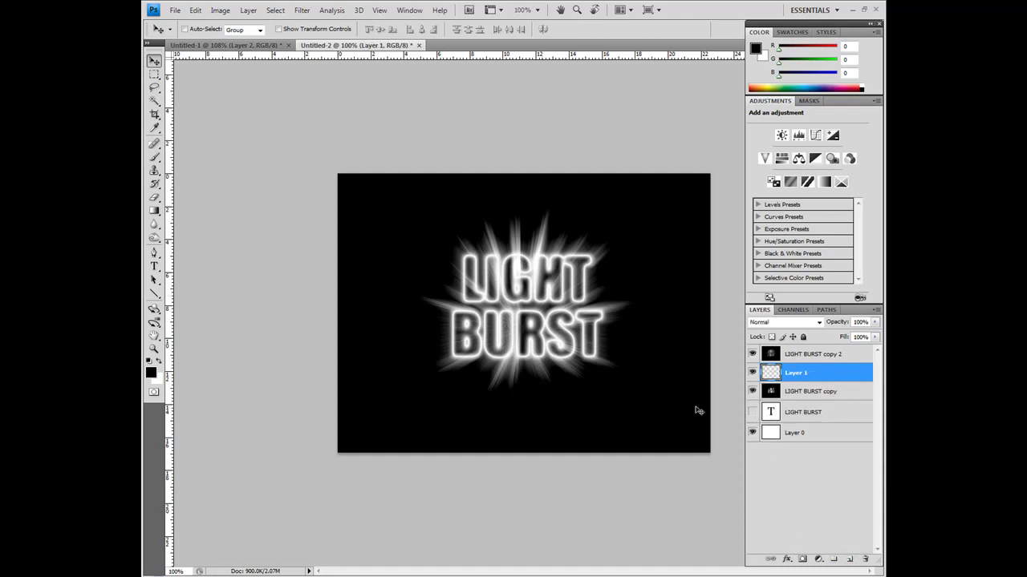
left_click_drag(778, 373, 772, 354)
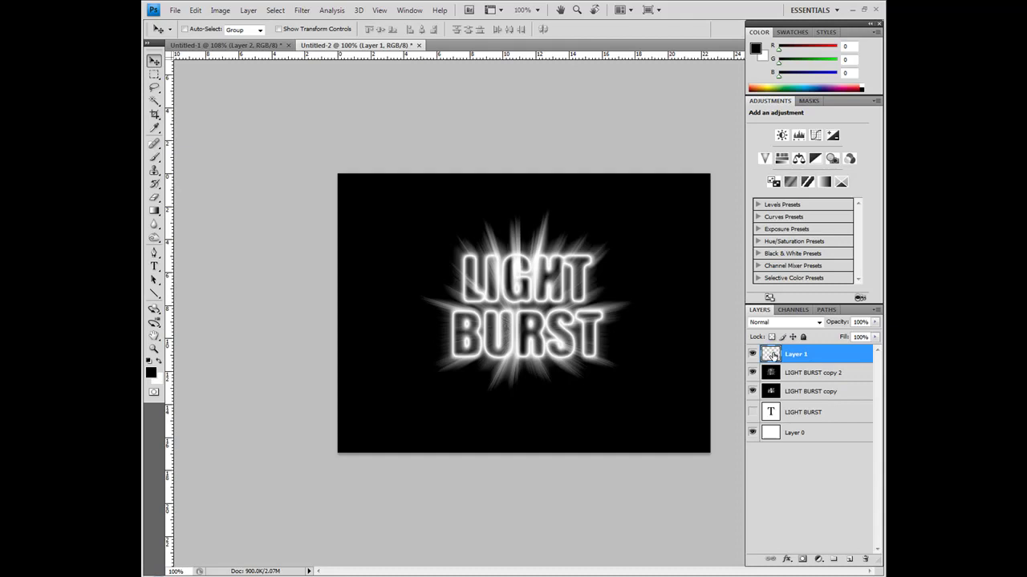
left_click(791, 324)
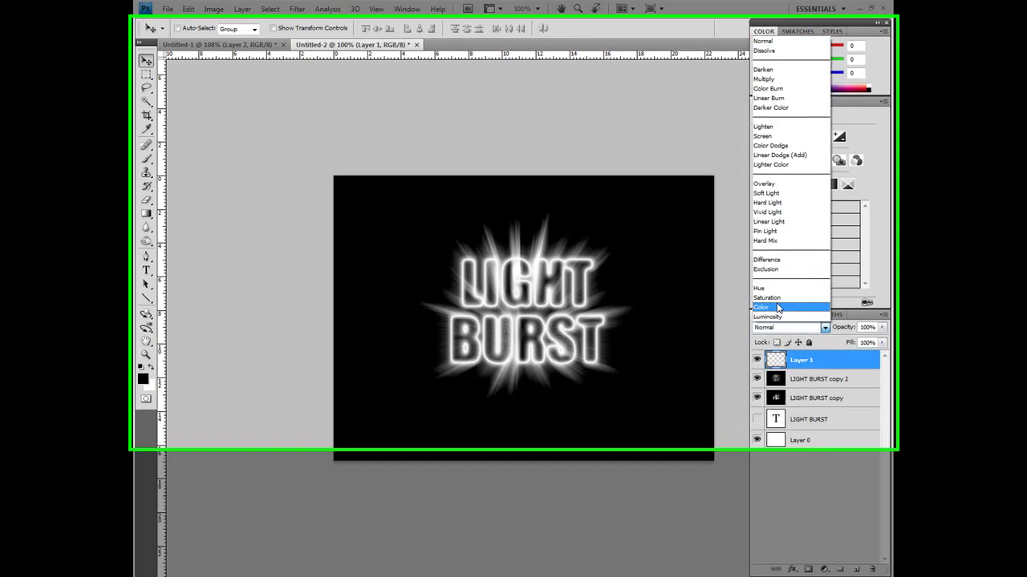
left_click(770, 302)
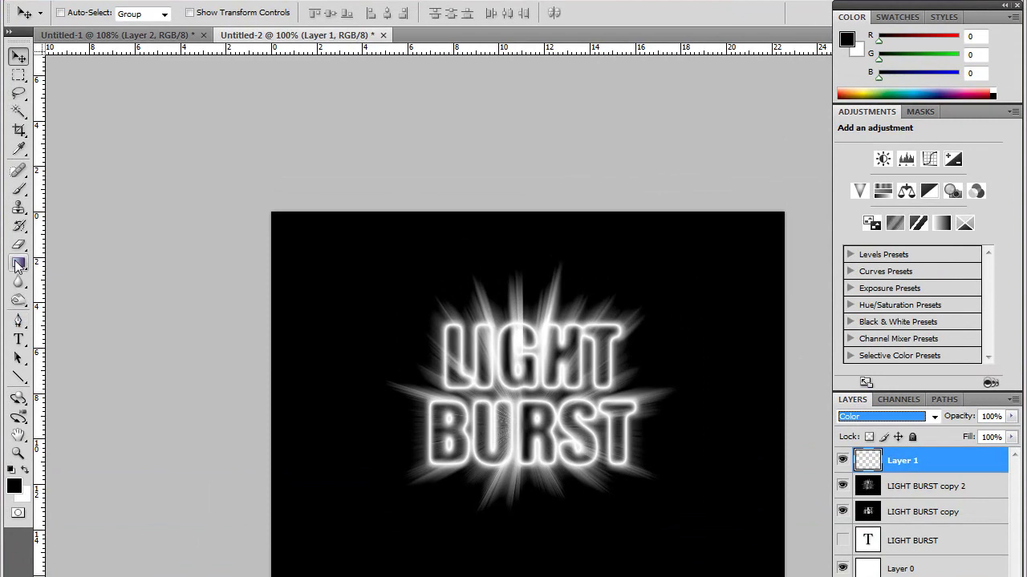
Step: Set up a green-to-blue gradient by changing the left stop to green in the Gradient Editor
left_click(19, 265)
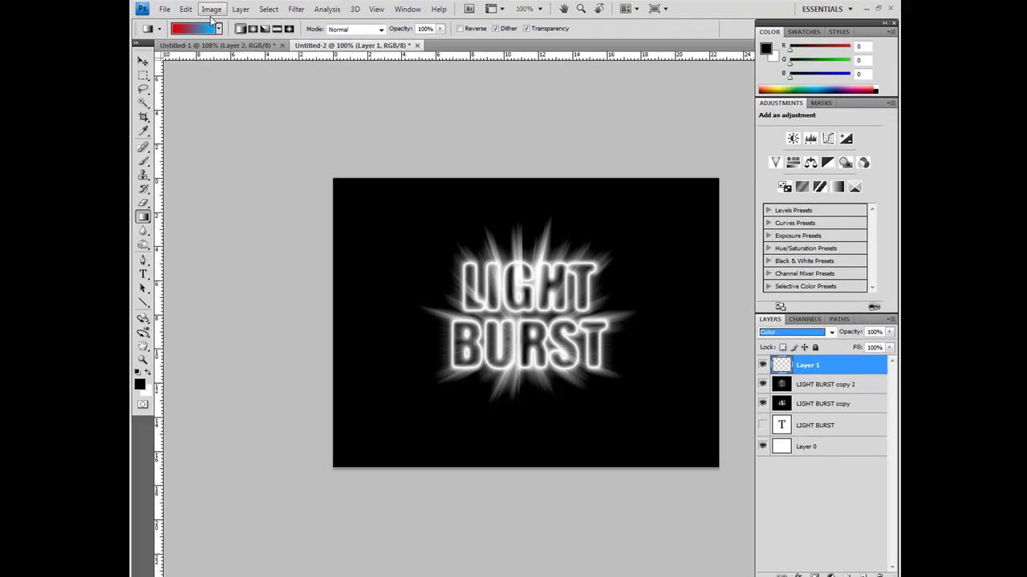
left_click(96, 15)
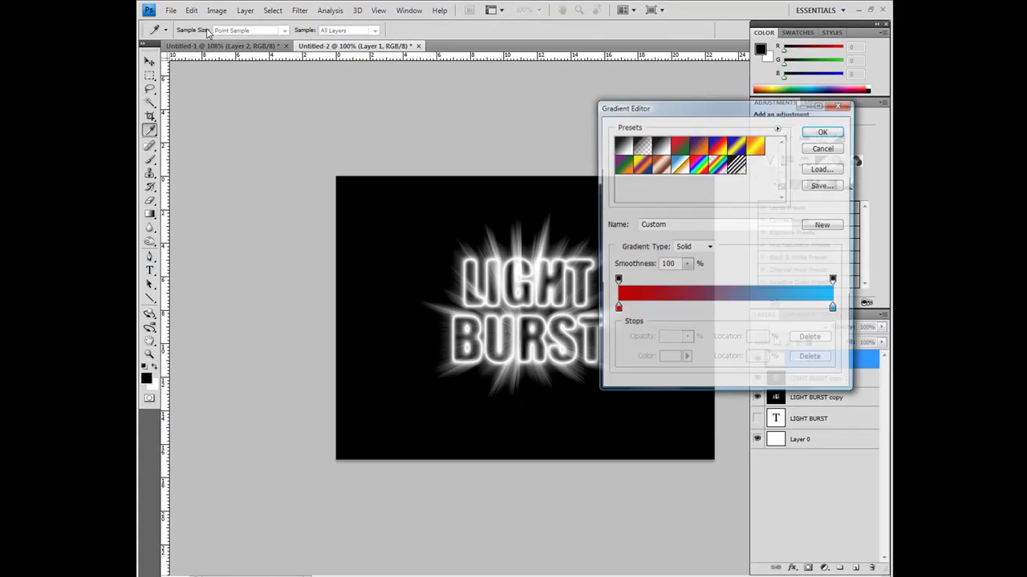
double_click(617, 310)
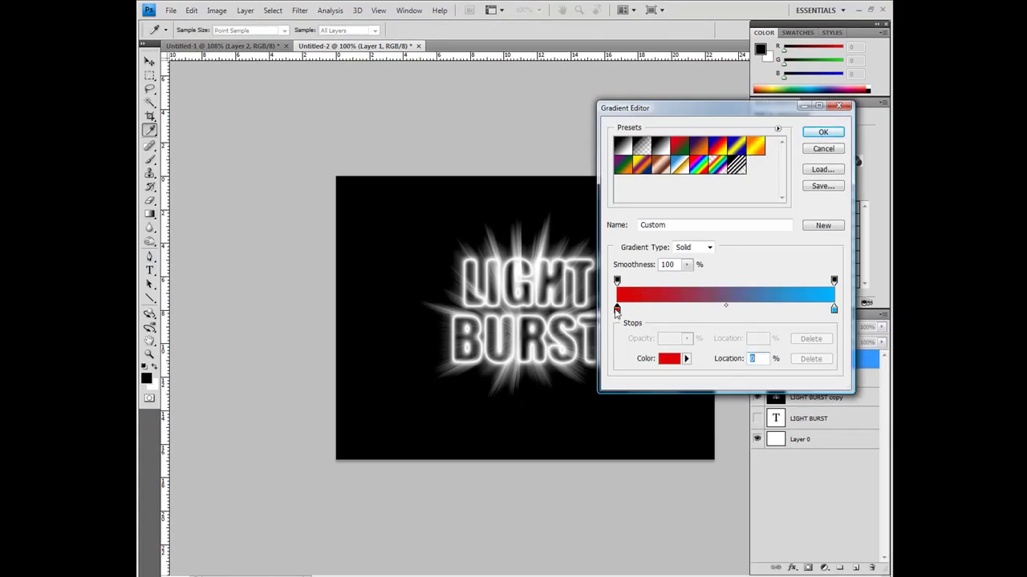
left_click(467, 337)
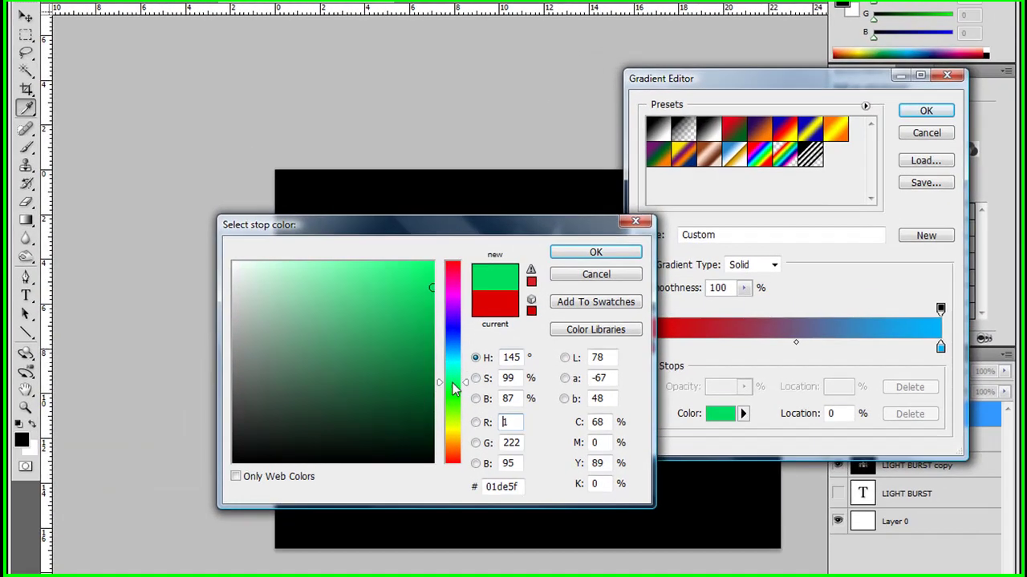
left_click_drag(454, 389, 454, 393)
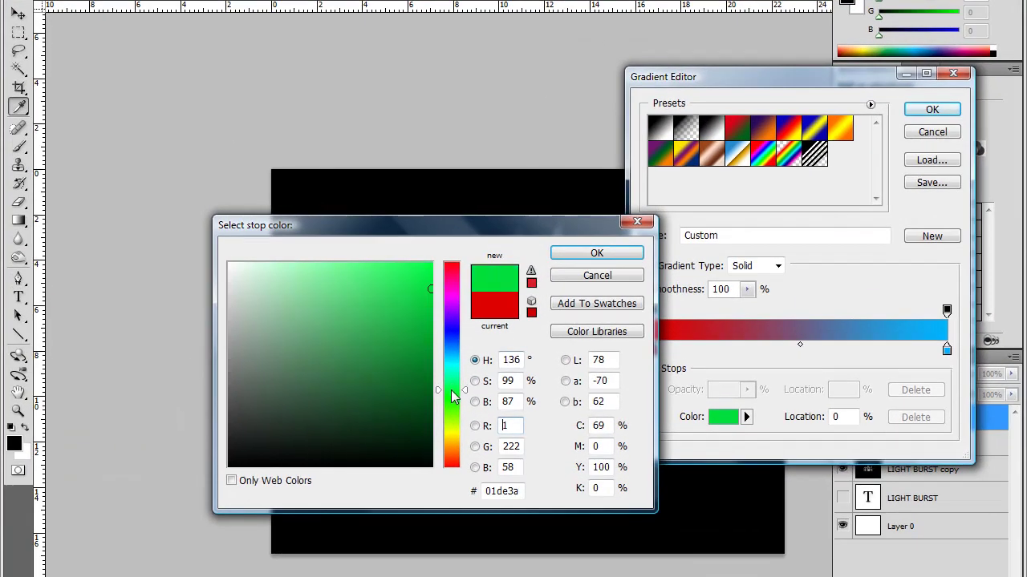
left_click_drag(405, 346, 441, 315)
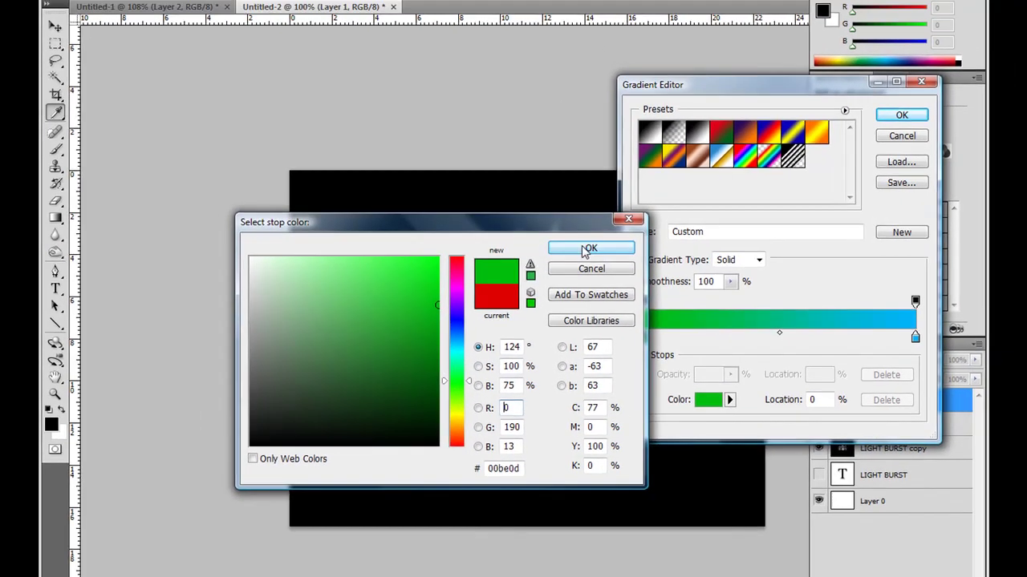
left_click(597, 253)
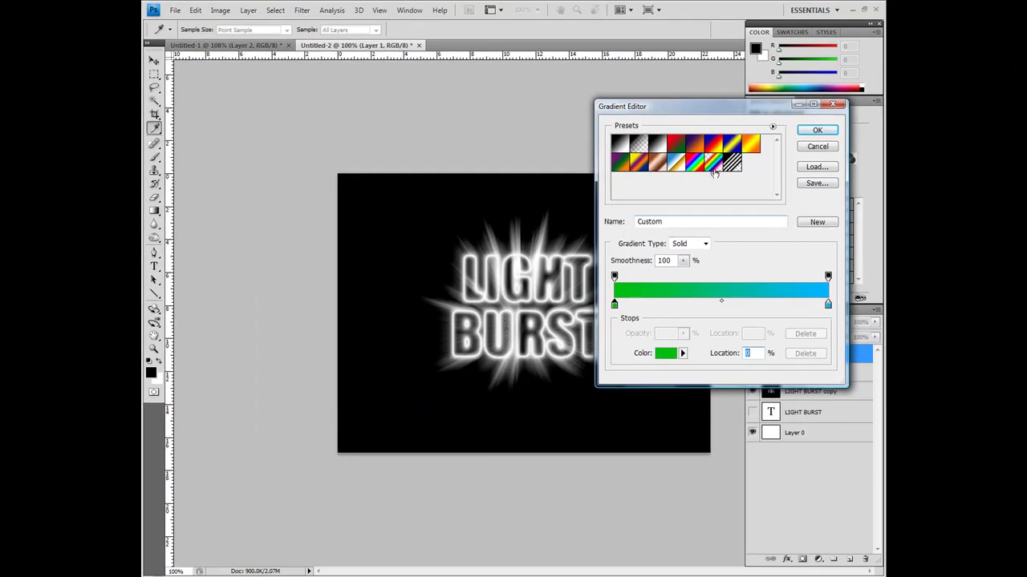
left_click(817, 130)
Step: Draw a vertical gradient on Layer 1 with cyan on top fading to green, then view Untitled-1
left_click_drag(441, 238, 632, 378)
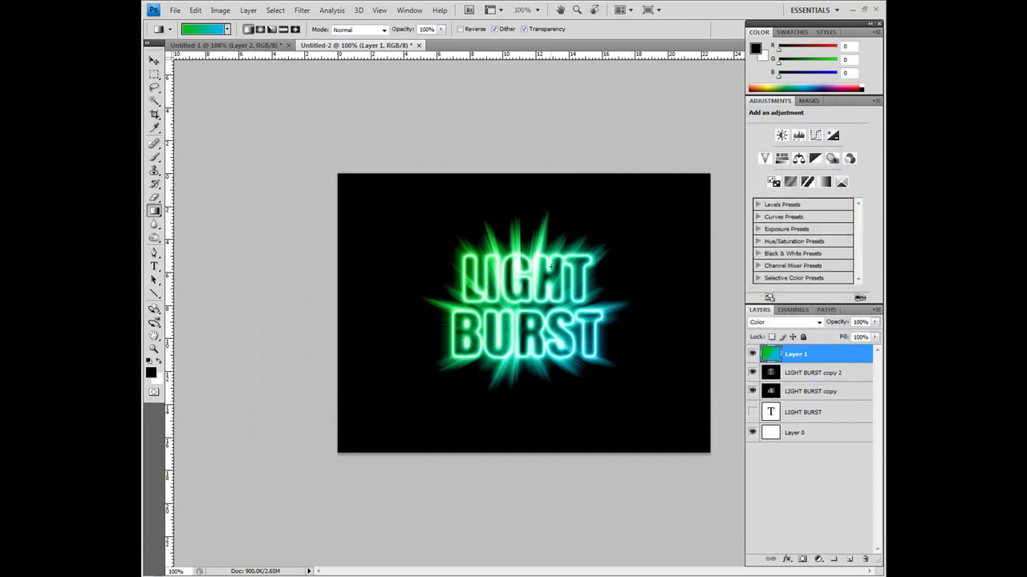
left_click_drag(526, 228, 524, 365)
left_click_drag(526, 242, 527, 162)
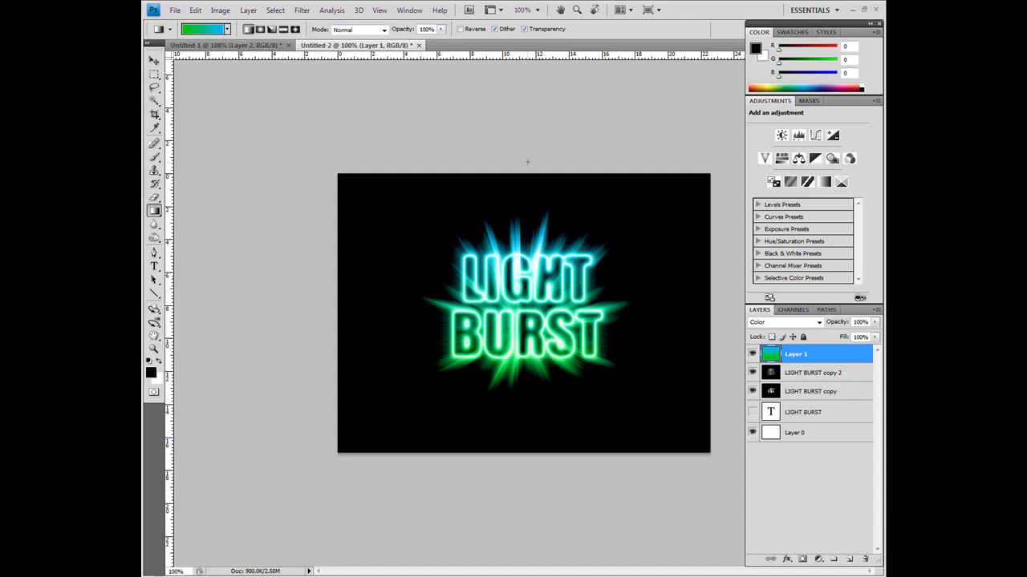
left_click(264, 48)
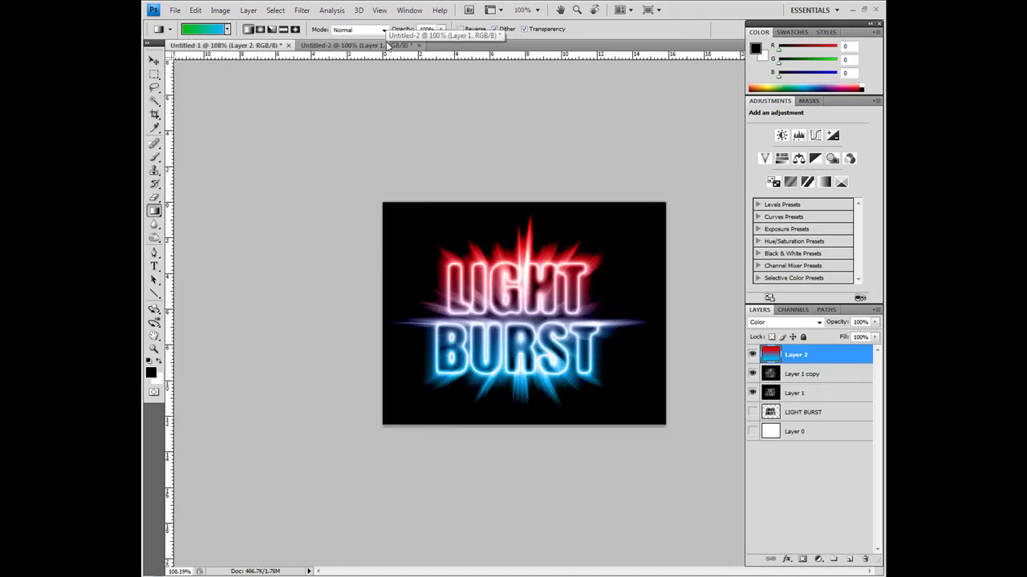
Step: On Untitled-2, compare the text and rays layers, keeping rays visible and the text layer hidden
left_click(382, 47)
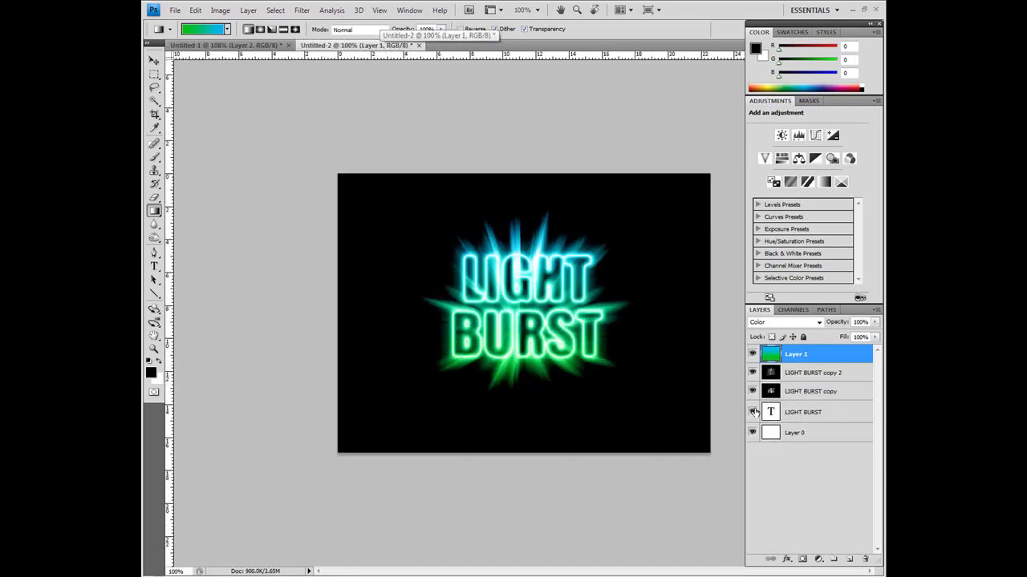
left_click(754, 412)
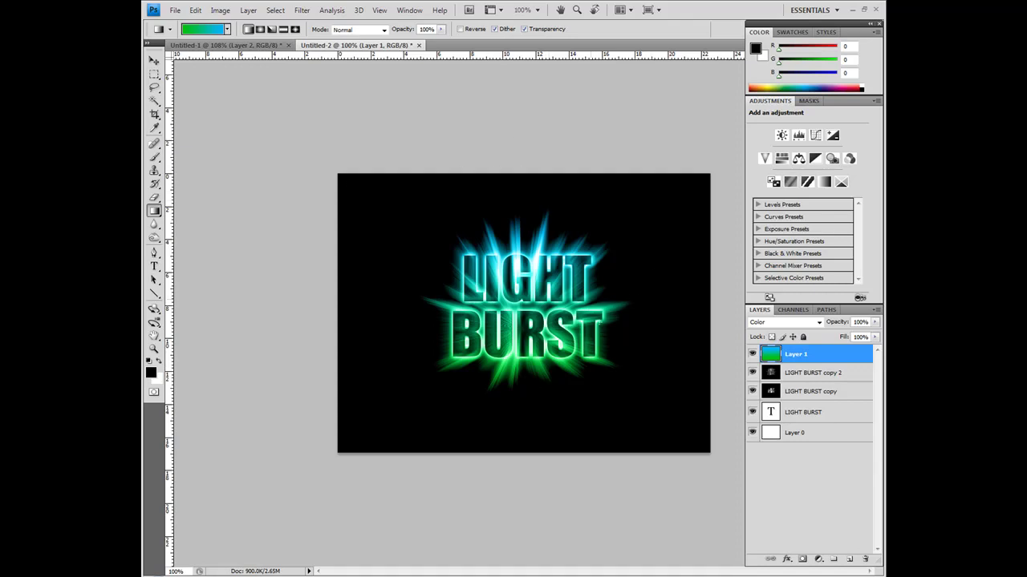
left_click(752, 412)
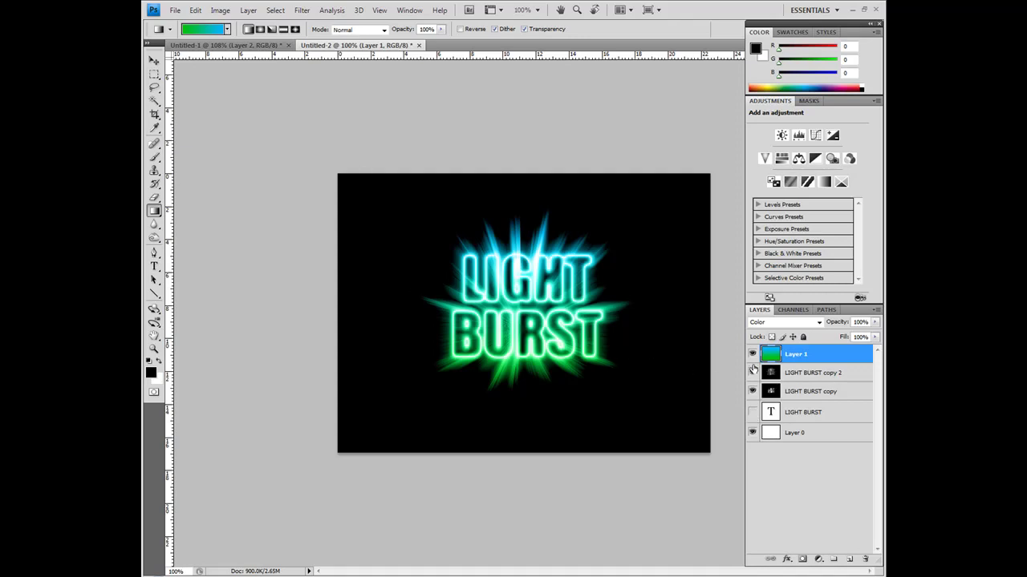
left_click(752, 371)
left_click(752, 374)
left_click(752, 374)
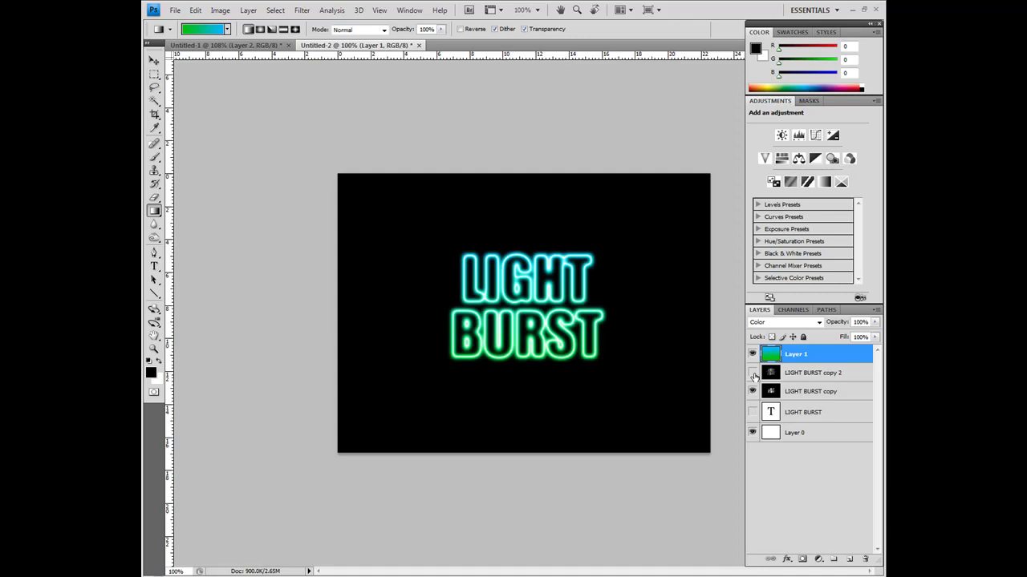
left_click(752, 374)
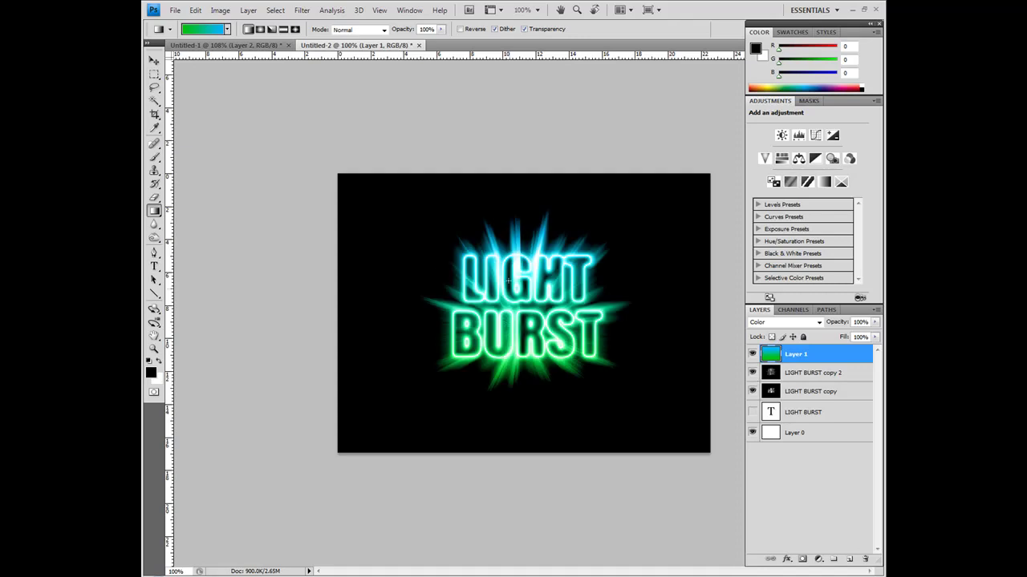